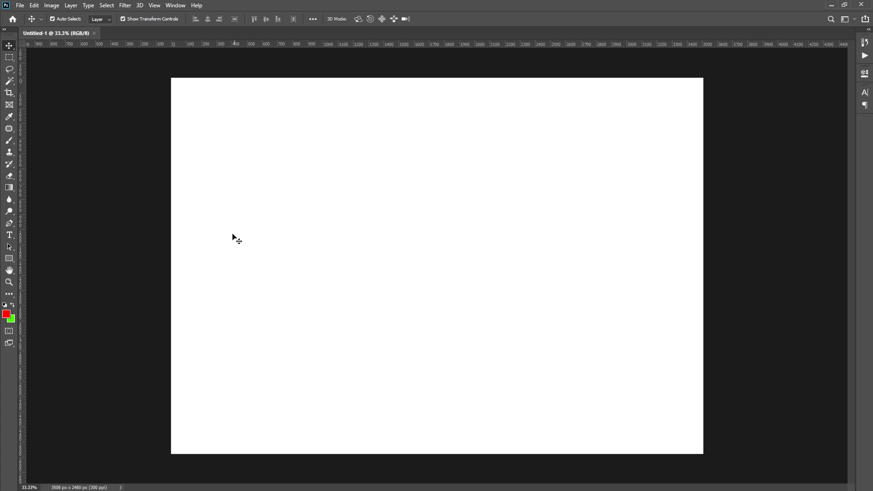
Show the Layers panel and place it over the right part of the canvas
click(176, 5)
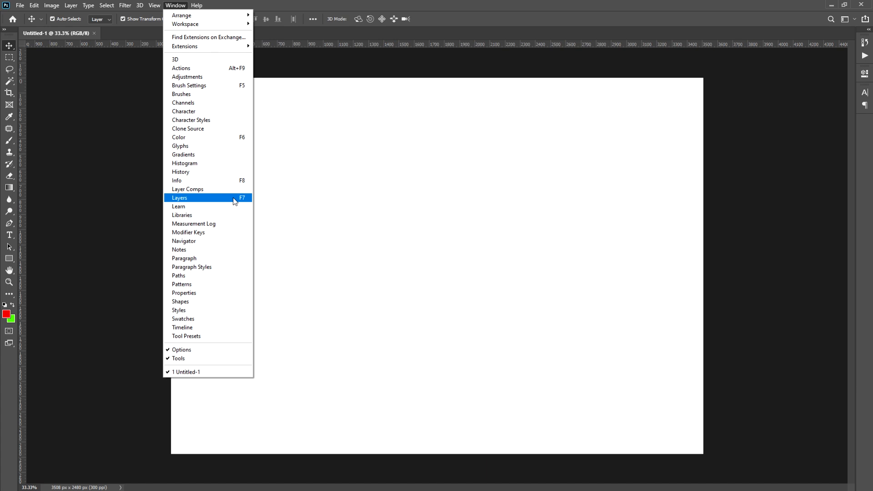
click(226, 202)
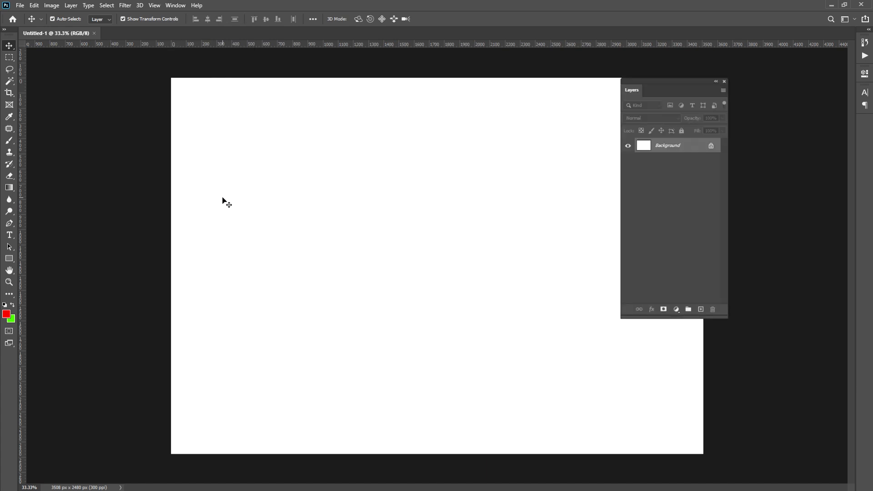
drag(682, 83, 650, 107)
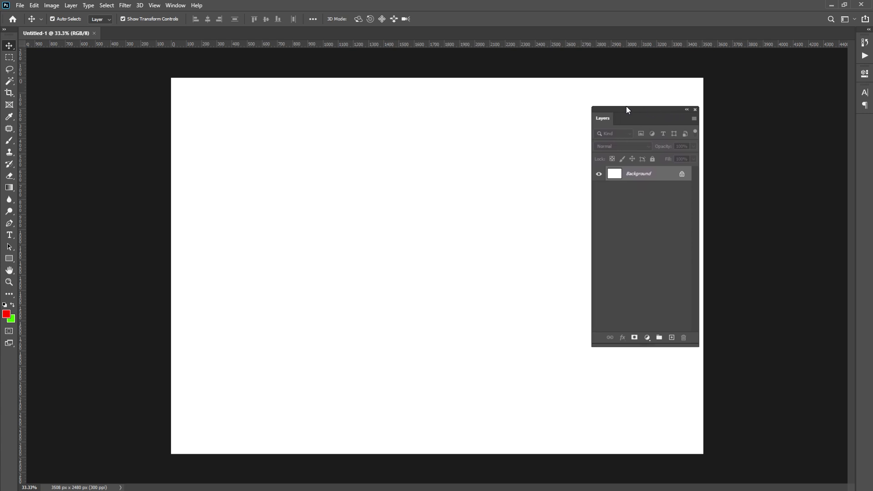
Draw a rectangular marquee selection about 1000 px wide and 620 px high in the upper-left area of the canvas
click(13, 58)
drag(233, 138, 386, 234)
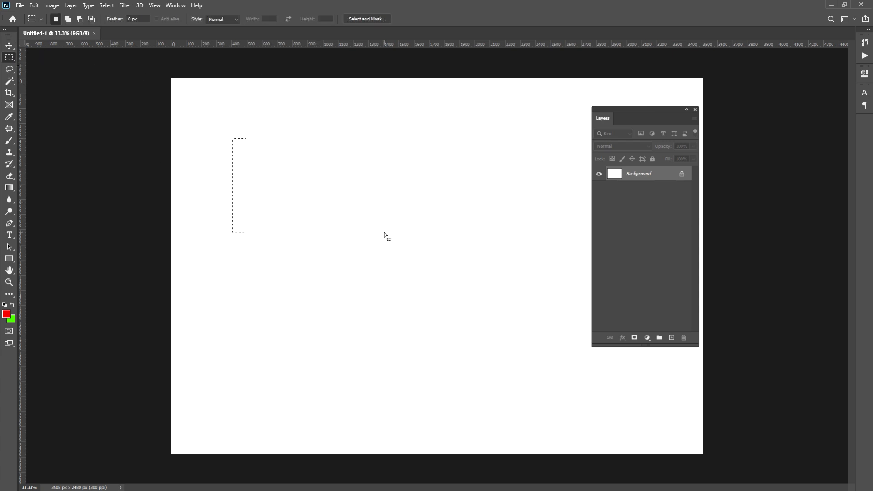
scroll(364, 219, up, 1)
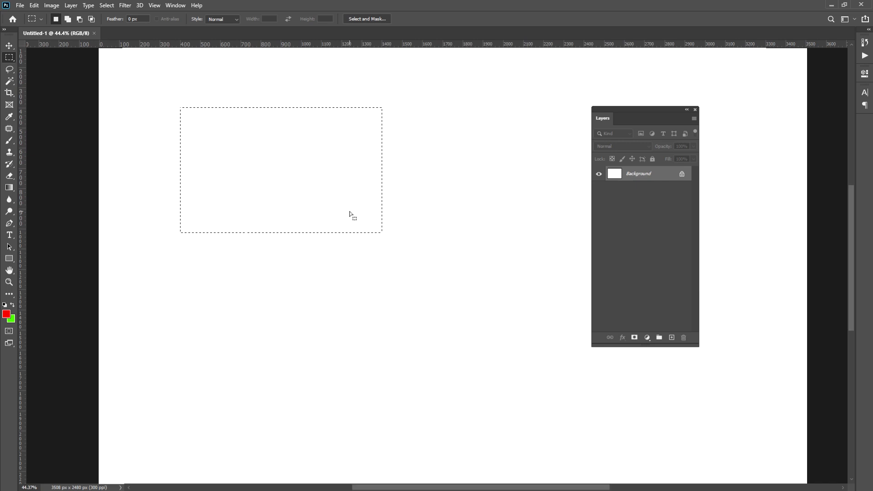
Fill the rectangular selection with the red foreground color on the Background layer and deselect it
key(alt+BackSpace)
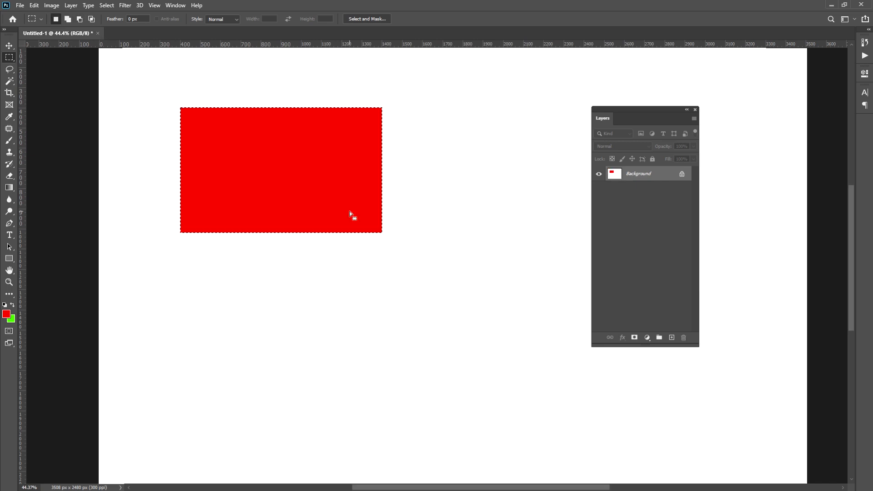
key(ctrl+d)
scroll(285, 196, down, 1)
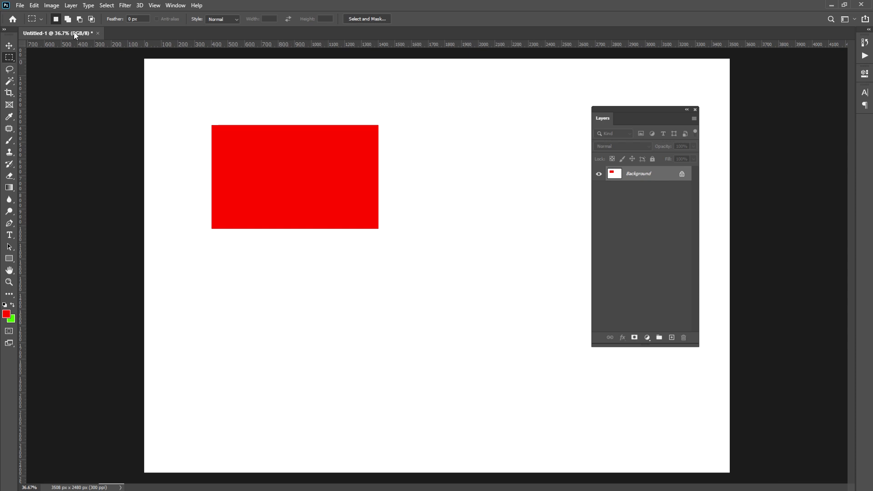
Try to move the red rectangle on the Background layer, decline converting the layer, and undo back to the unfilled selection
click(9, 46)
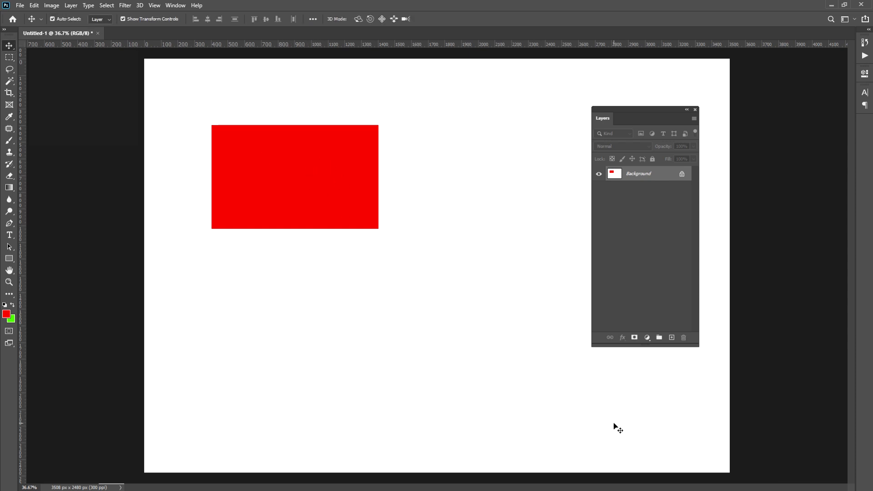
drag(328, 181, 646, 453)
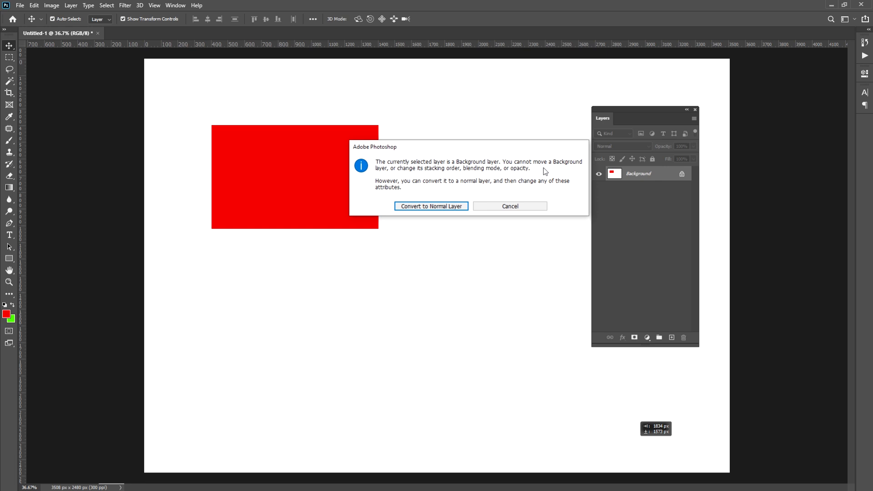
click(517, 209)
key(ctrl)
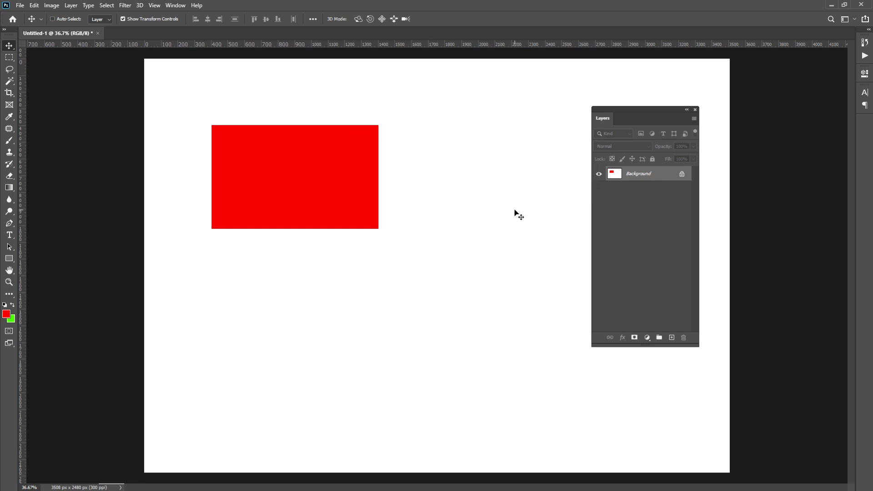
key(ctrl+z)
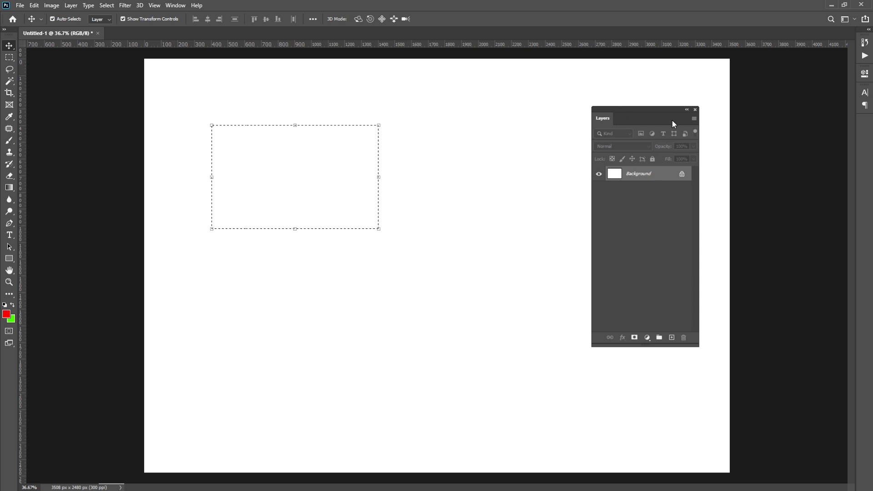
Add a new layer above the Background, fill the rectangular selection with the red foreground color, and deselect
click(672, 339)
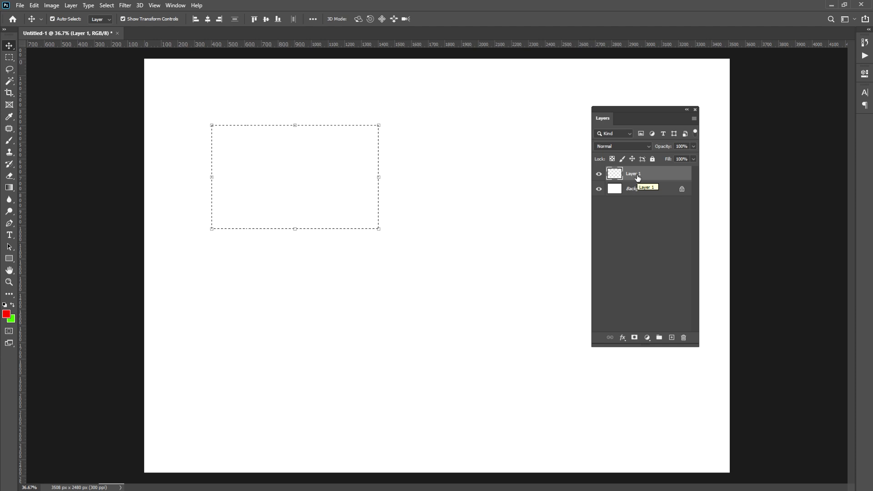
key(alt+BackSpace)
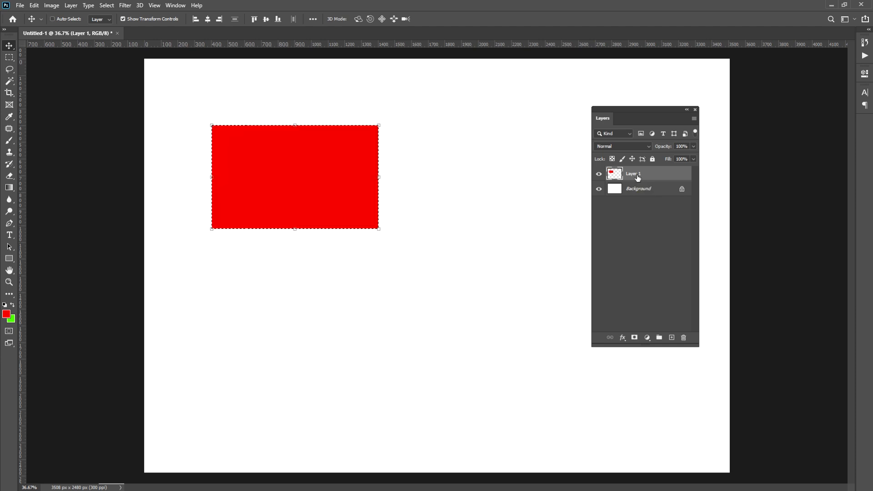
key(ctrl+d)
Move the red rectangle on Layer 1 around the canvas and leave it slightly left of the canvas centre
drag(317, 177, 283, 121)
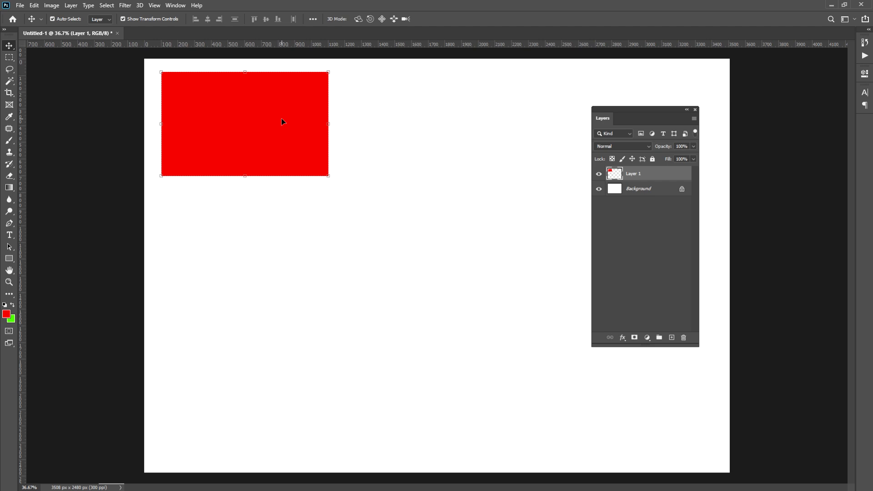
drag(282, 122, 380, 207)
click(342, 121)
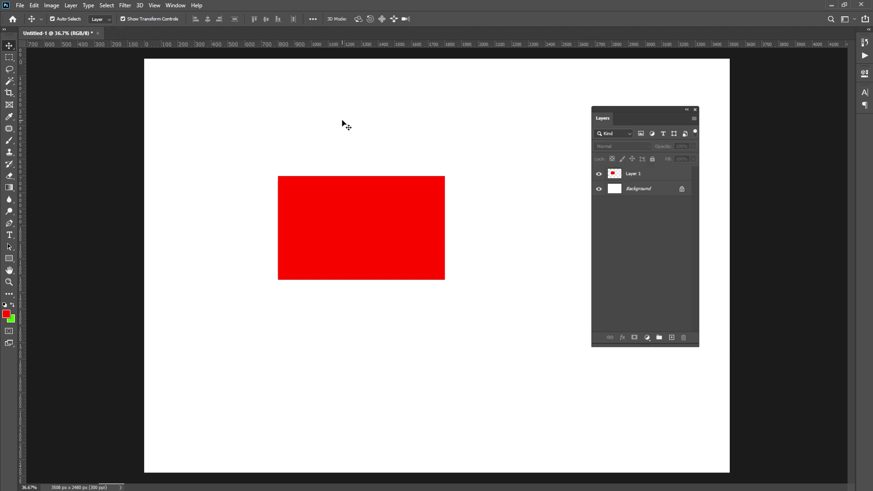
click(353, 199)
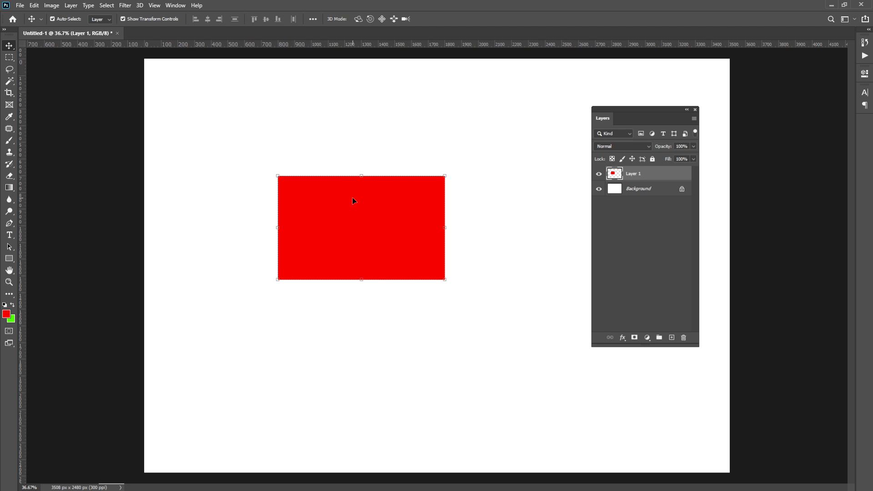
drag(354, 200, 374, 203)
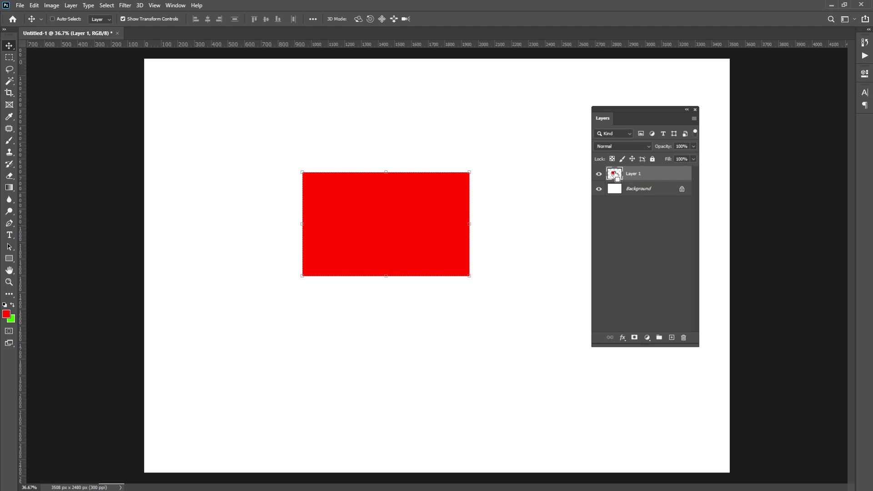
Load the red rectangle on Layer 1 as a selection, fill it with the green background color, and deselect
ctrl+click(614, 174)
key(ctrl+BackSpace)
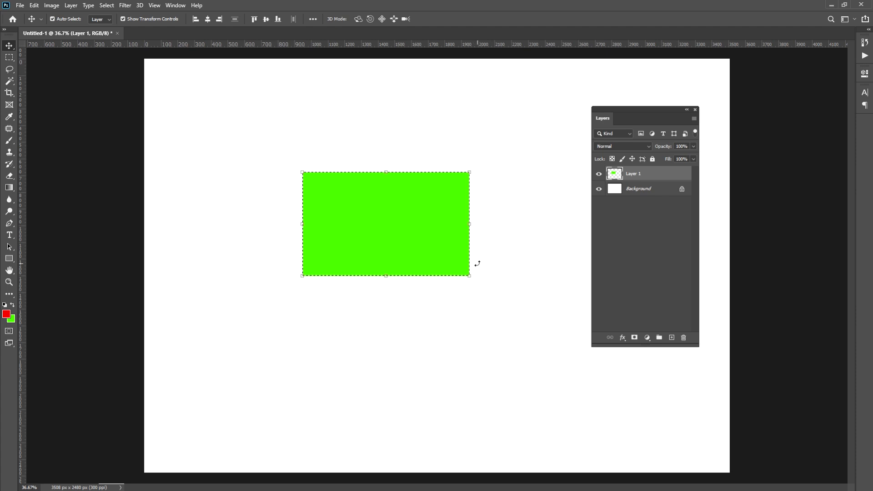
key(ctrl+d)
Move the green rectangle to the upper-left area and duplicate it into four copies spread across the canvas
drag(388, 200, 305, 128)
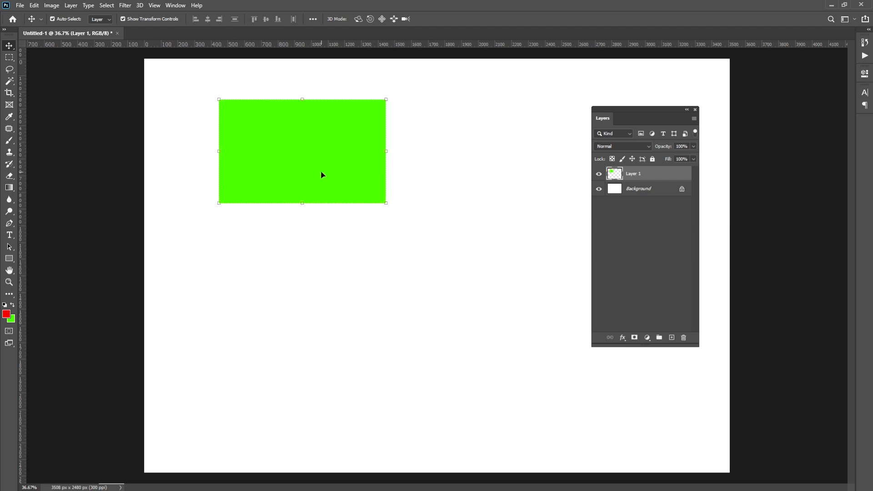
drag(317, 164, 518, 256)
drag(504, 227, 504, 88)
Fill the lower-left green rectangle on Layer 1 copy 2 with the red foreground color and deselect
click(320, 327)
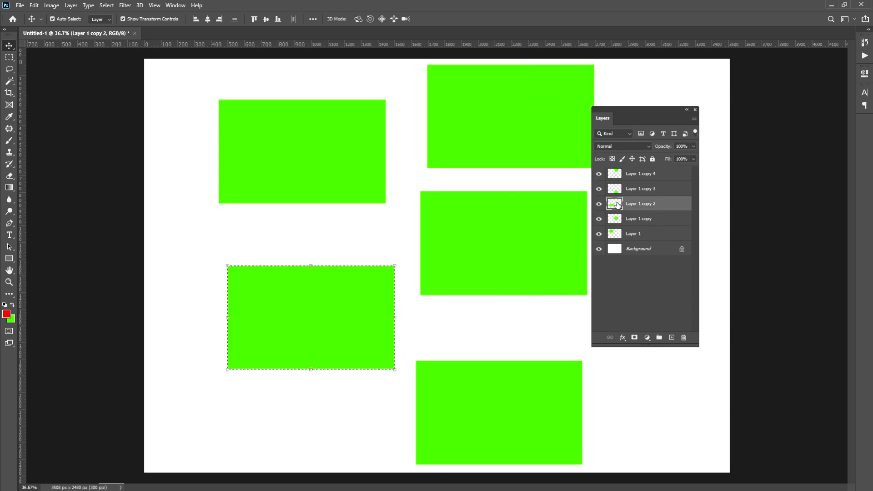
key(alt+BackSpace)
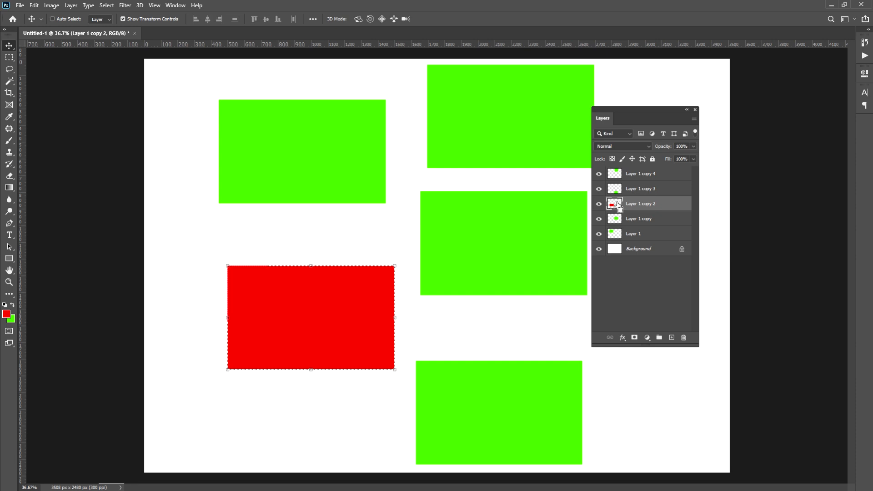
click(349, 223)
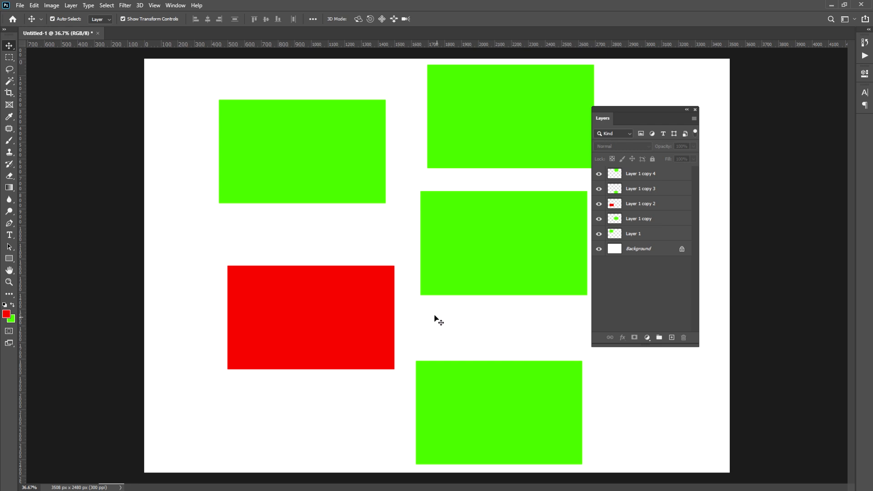
Move the red rectangle up closer to the green one above it and rename its layer to red
click(285, 308)
drag(285, 308, 265, 272)
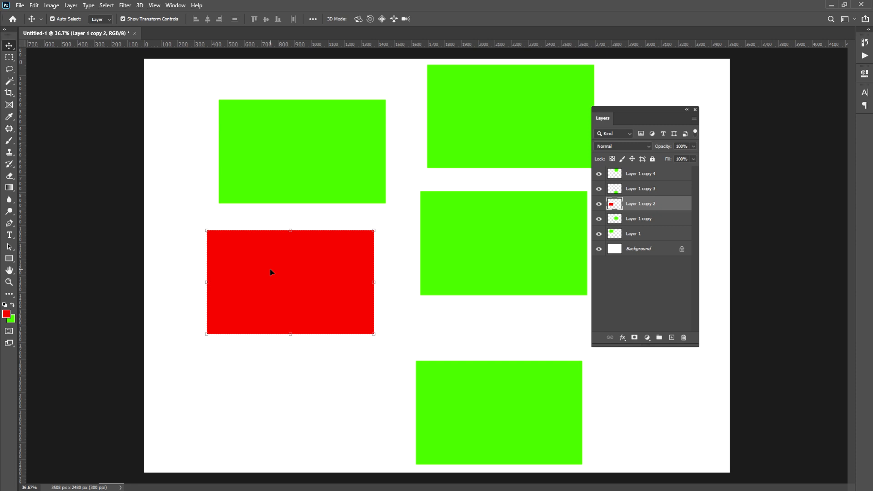
scroll(272, 272, up, 6)
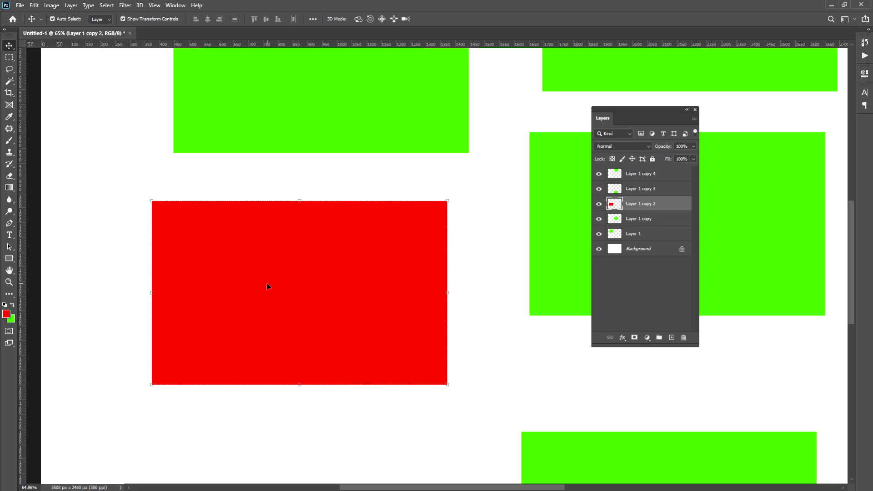
double_click(638, 205)
text(red)
key(Return)
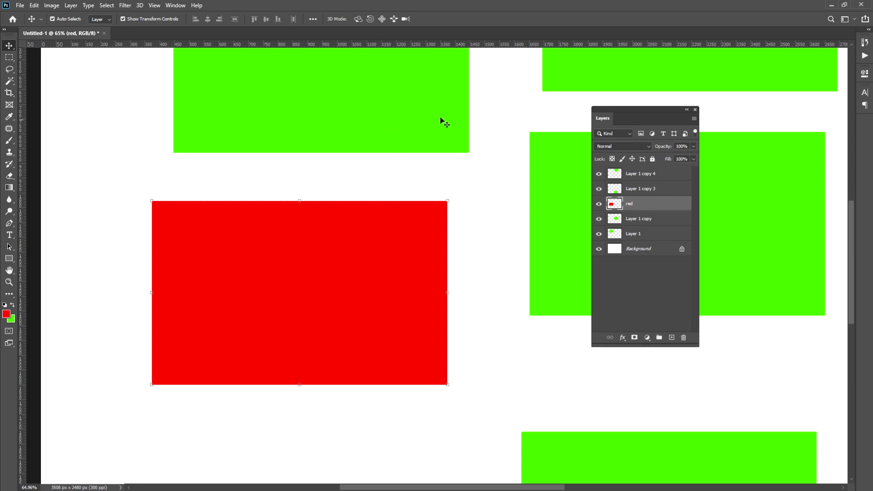
click(405, 113)
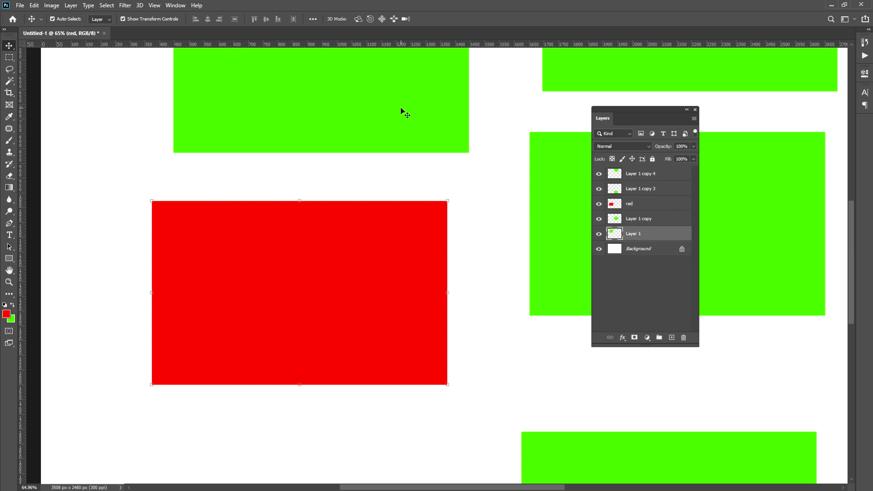
double_click(637, 234)
click(496, 228)
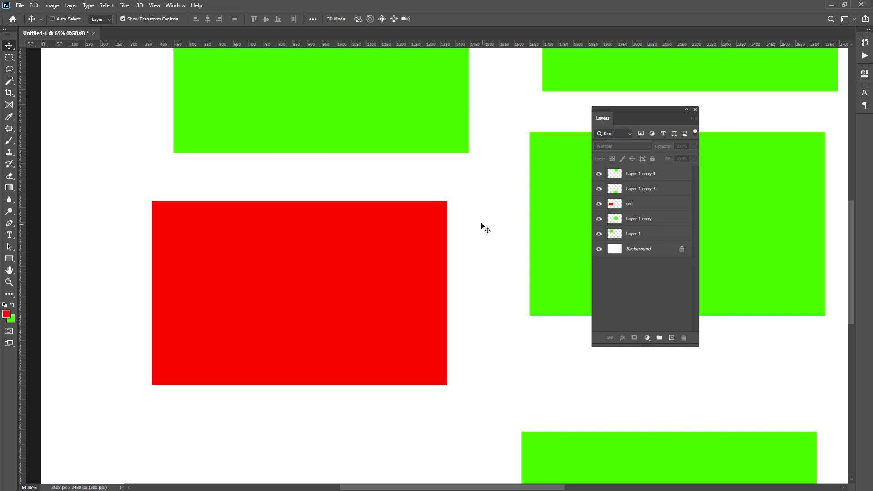
Undo the renaming, moves, recoloring and duplicates until only the single green rectangle on Layer 1 remains
key(ctrl+z)
key(ctrl+z)
key(ctrl+z)
key(ctrl+z)
key(ctrl+z)
key(ctrl+z)
key(ctrl+z)
key(ctrl+z)
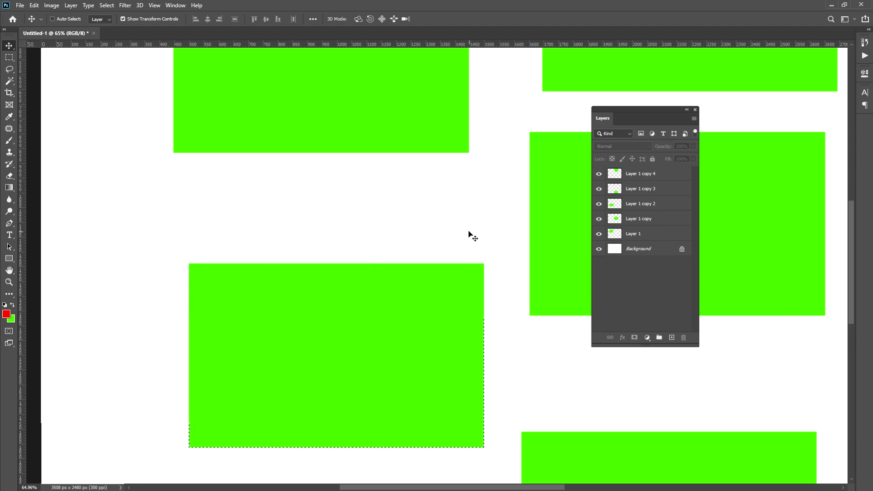
key(ctrl+z)
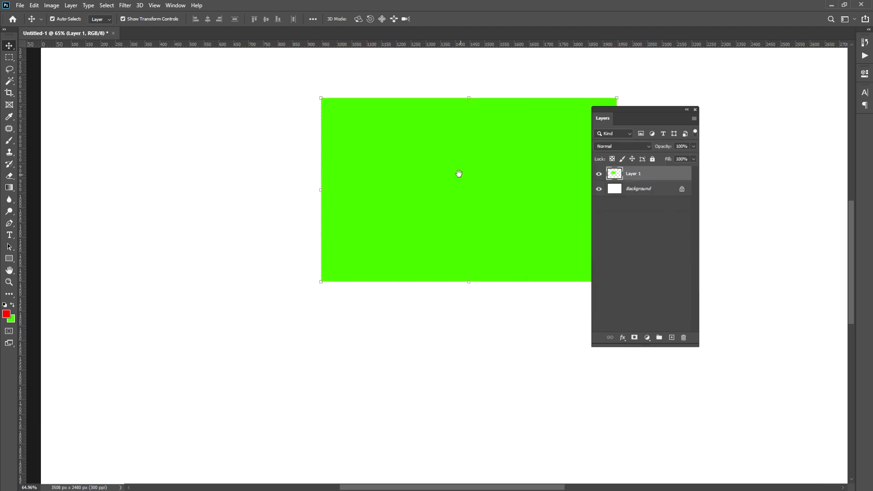
drag(458, 175, 364, 185)
click(353, 96)
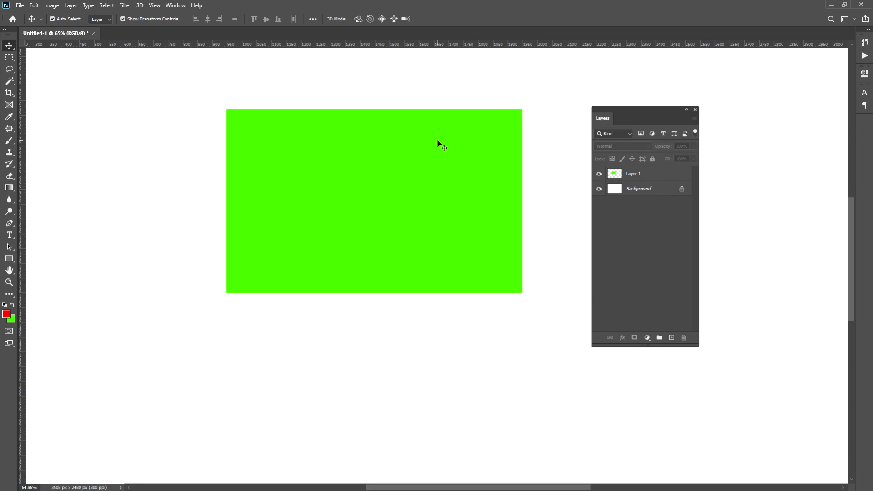
click(291, 206)
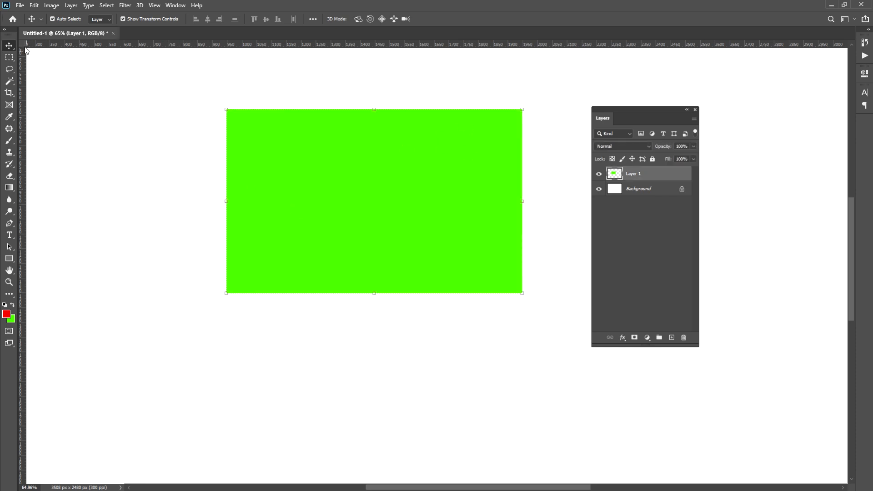
Open the Bangladesh Cricket Board image (ICC-Mens-T20-World-Cup-2024-Sponsors JPG) from the Desktop as a second document
click(20, 5)
click(26, 23)
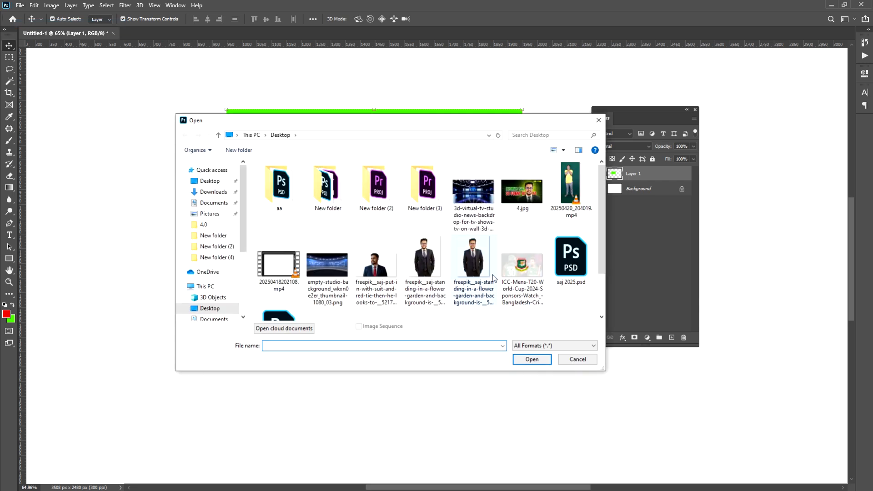
click(519, 273)
click(533, 360)
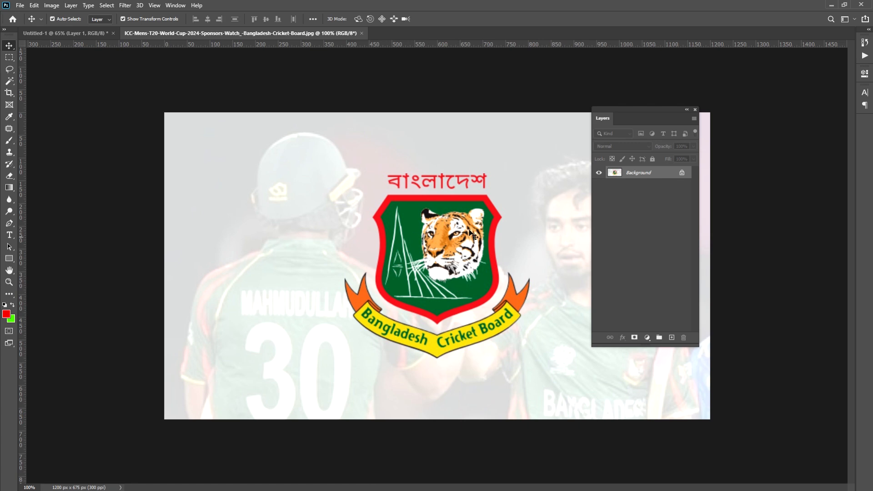
Copy a rectangular selection around the cricket board logo and paste it into the Untitled-1 document
click(9, 57)
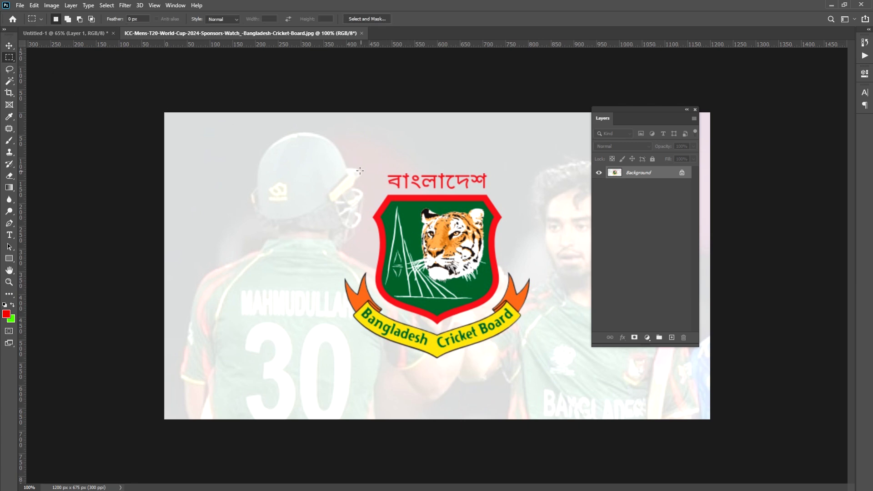
drag(330, 151, 555, 371)
click(87, 33)
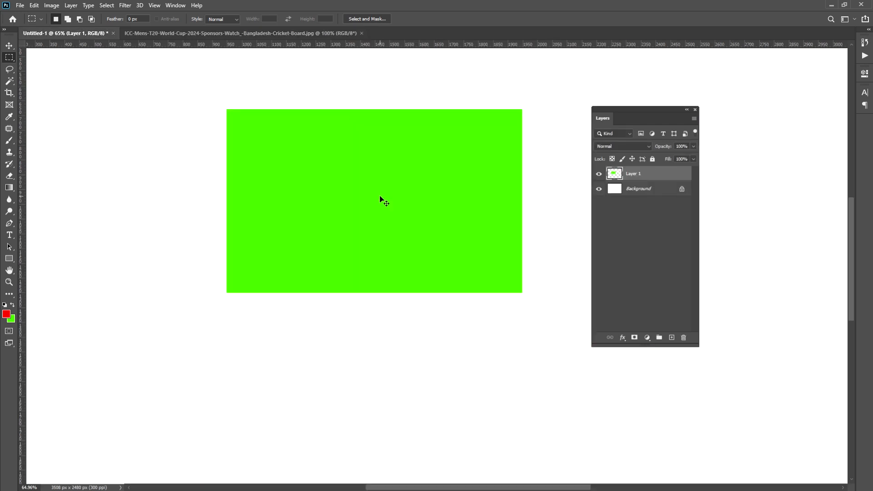
key(ctrl+v)
Move the pasted logo onto the green rectangle and enlarge it proportionally to about 808 by 792 px
click(9, 45)
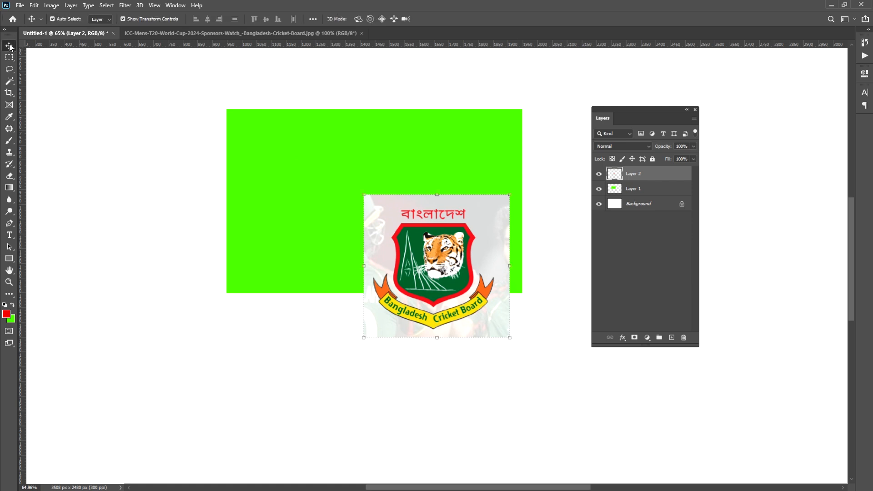
drag(447, 274, 416, 202)
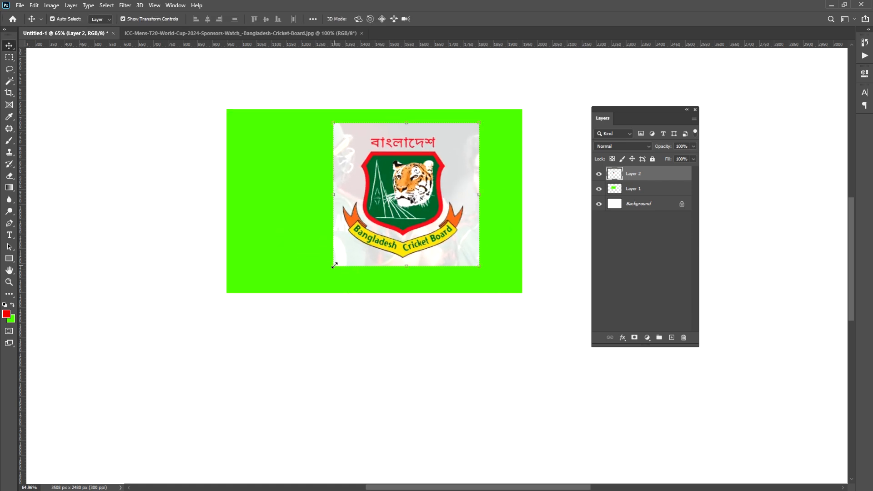
drag(332, 266, 289, 340)
drag(355, 237, 353, 235)
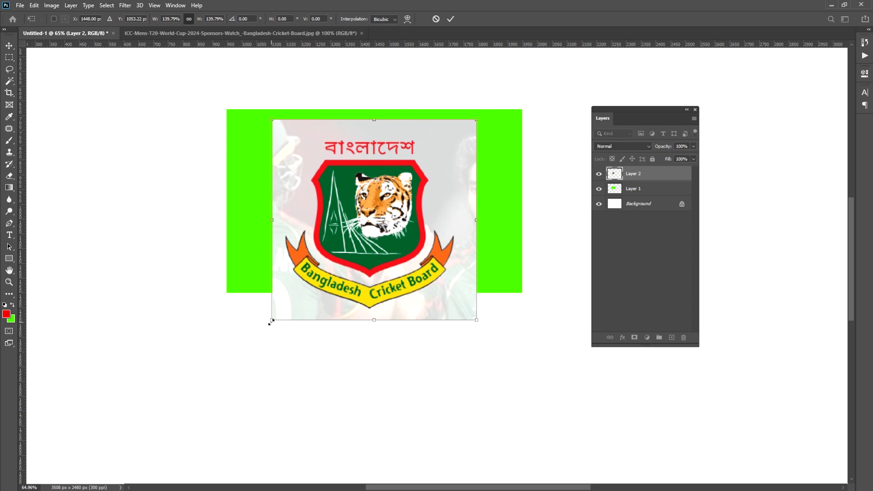
drag(271, 322, 246, 366)
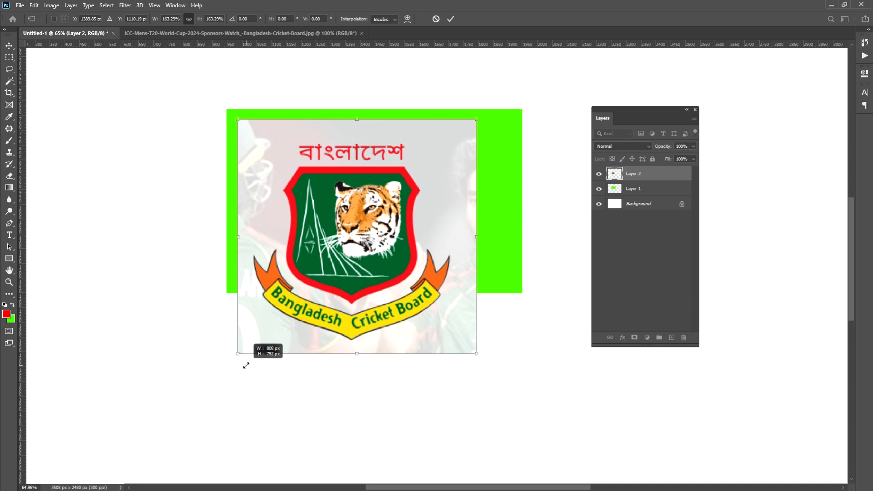
drag(246, 366, 246, 366)
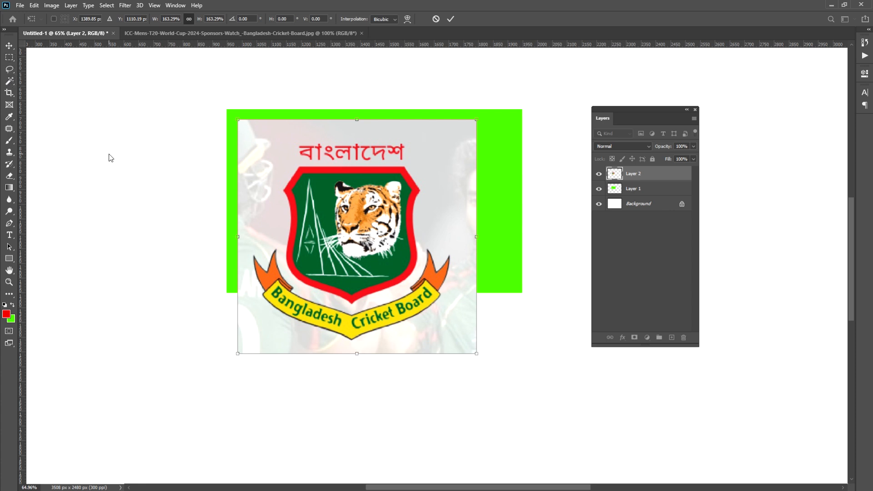
key(Return)
click(9, 57)
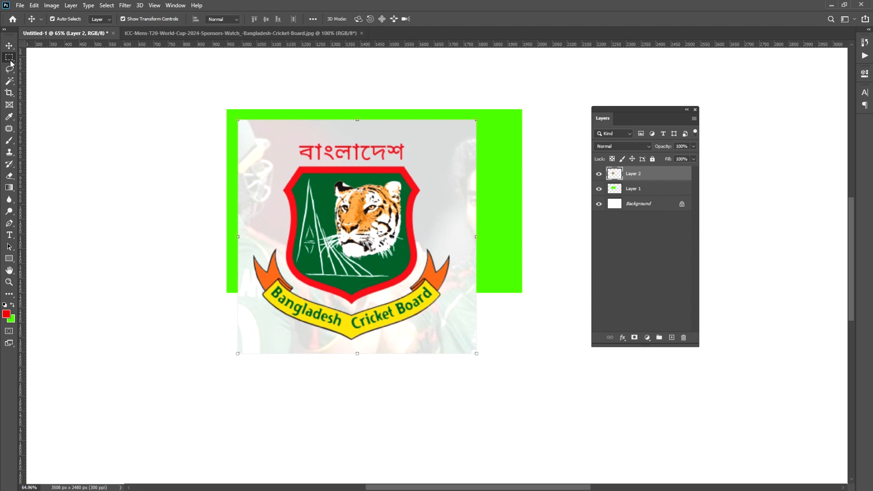
drag(126, 173, 153, 211)
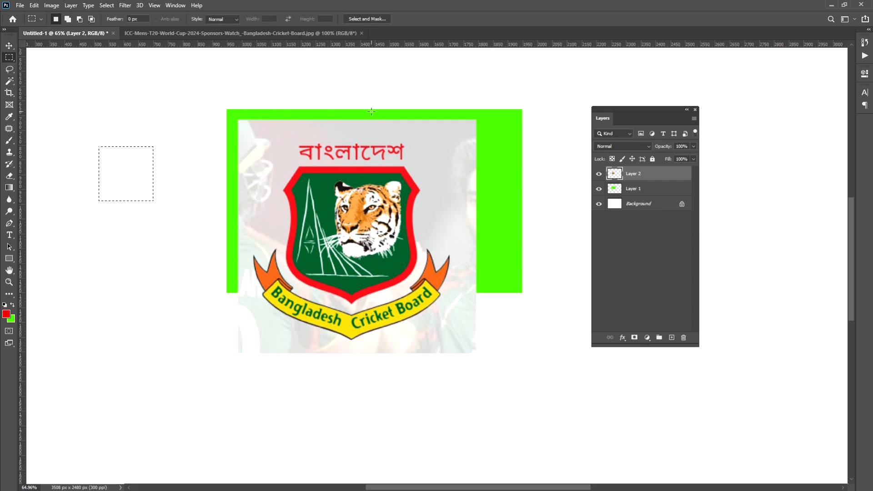
click(175, 95)
click(9, 45)
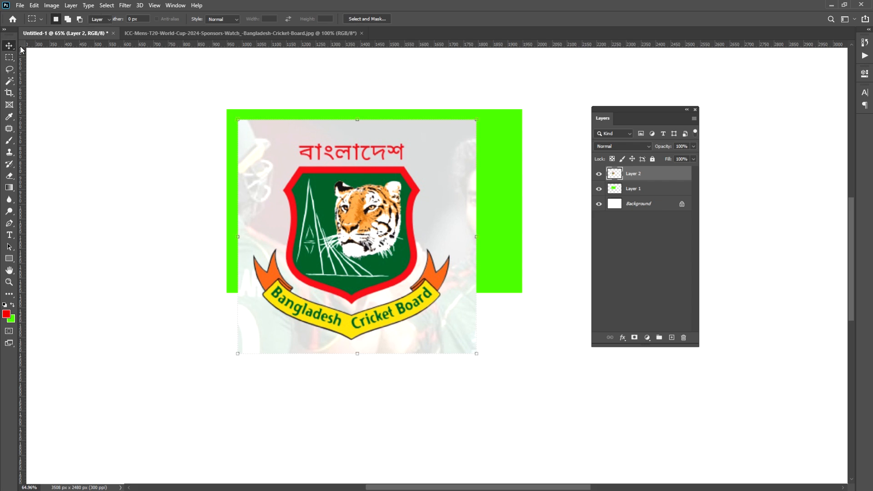
Reposition the logo on Layer 2 so it overlaps the lower-right part of the green rectangle
click(512, 144)
drag(364, 187, 344, 233)
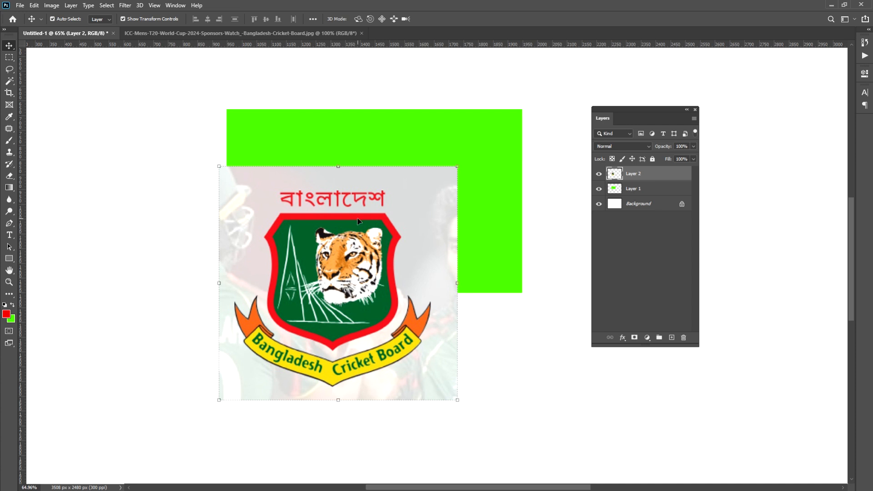
drag(357, 218, 454, 178)
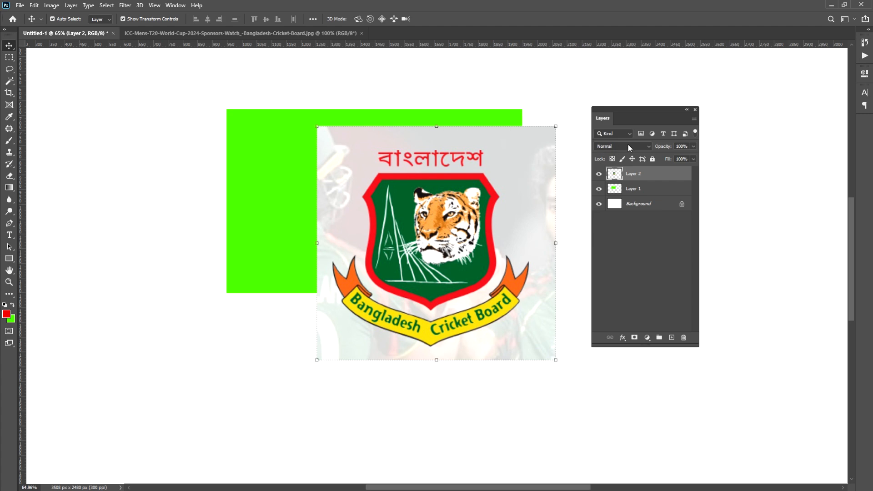
Set Layer 2's blend mode to Darker Color and place the logo centrally over the green rectangle's lower edge
click(640, 147)
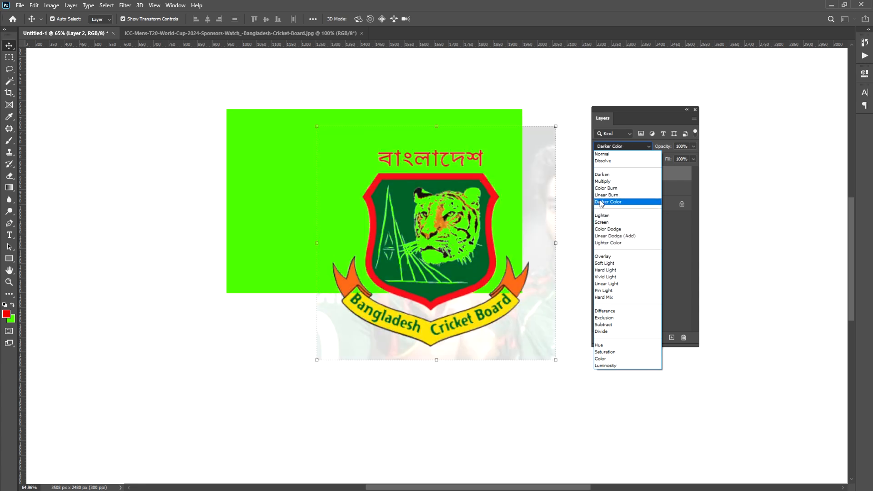
click(620, 203)
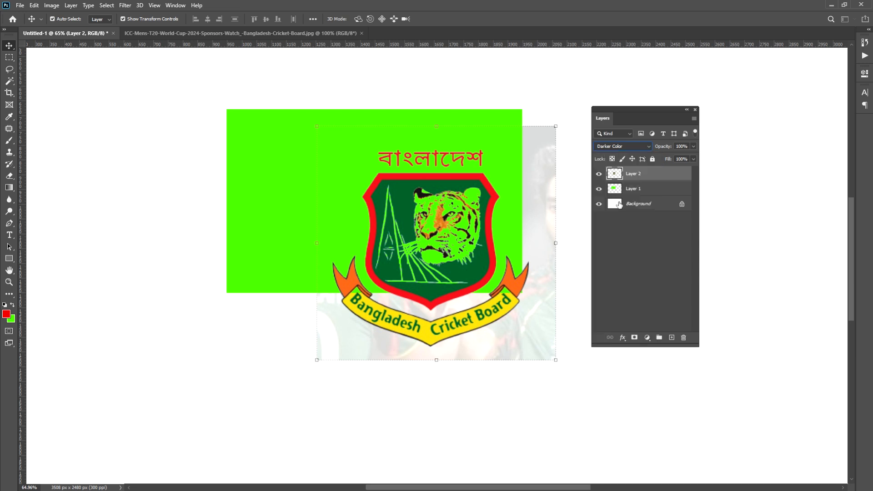
drag(548, 157, 487, 147)
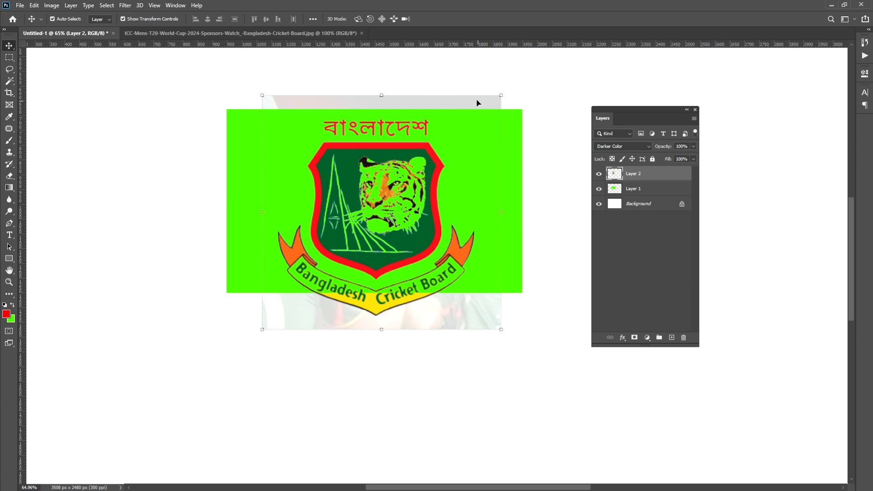
drag(477, 101, 474, 127)
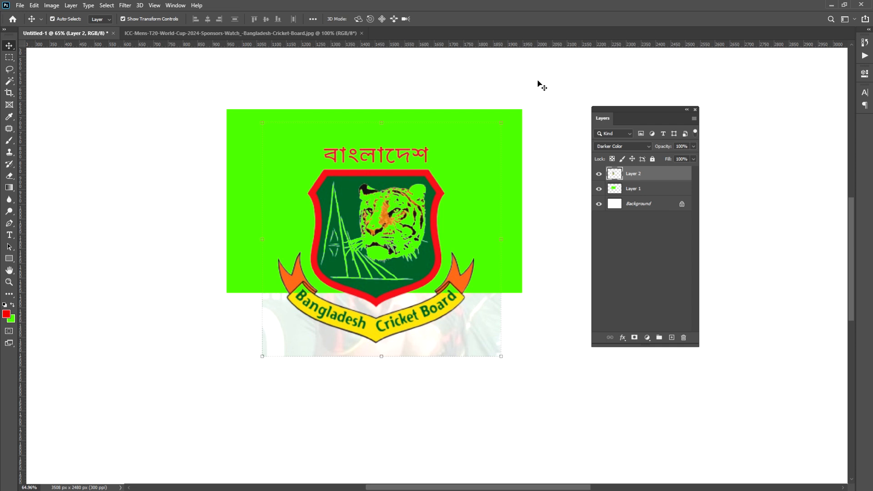
Set Layer 2's blend mode to Multiply and move the logo onto the blank canvas right of the green rectangle
click(619, 146)
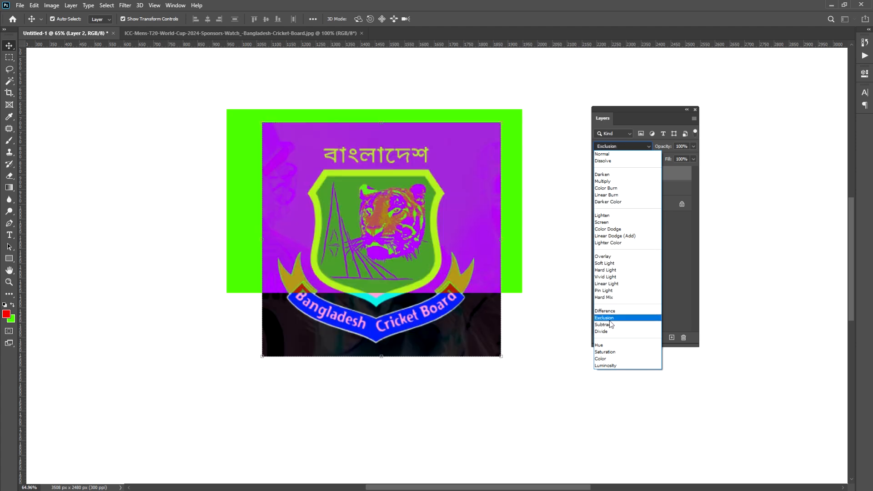
click(601, 184)
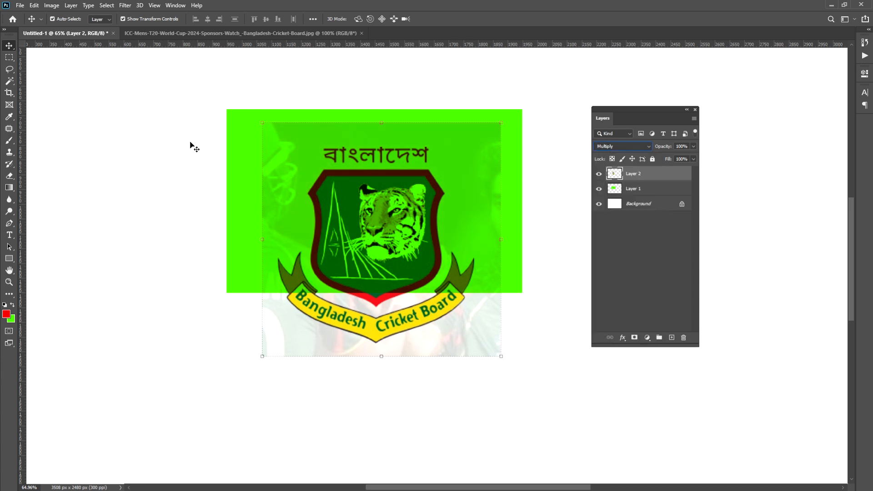
drag(315, 178, 531, 207)
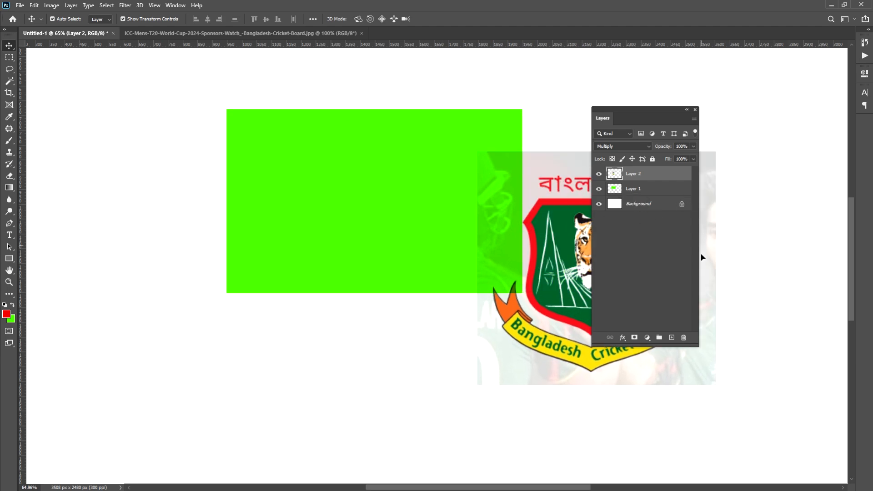
drag(572, 165, 464, 318)
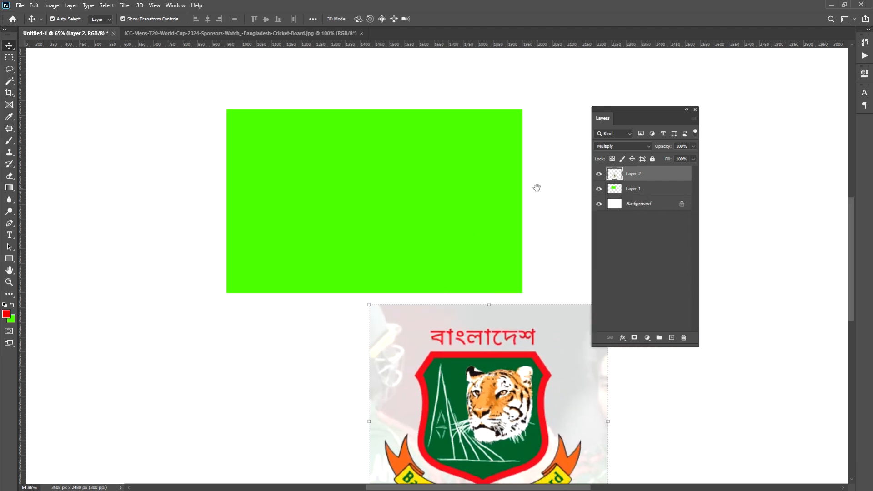
drag(537, 188, 273, 131)
drag(263, 335, 454, 207)
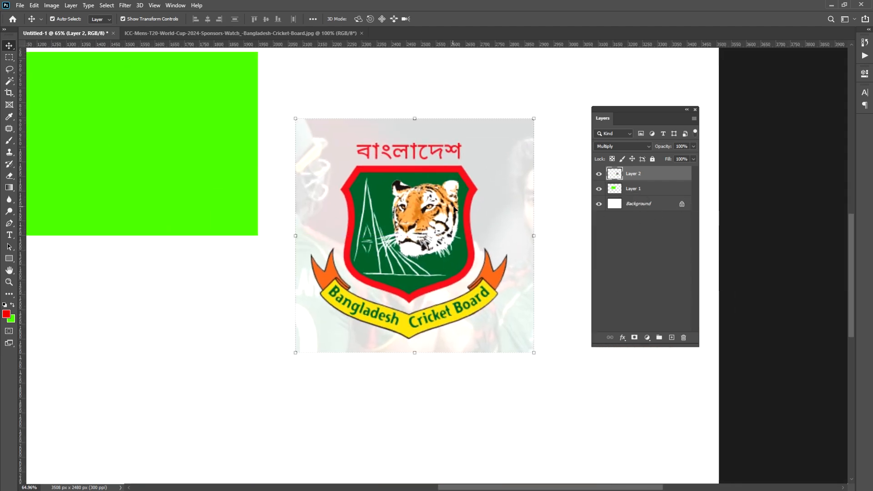
Set Layer 2's blend mode to Hard Light, and move the logo over the green rectangle and back onto the white canvas
click(616, 146)
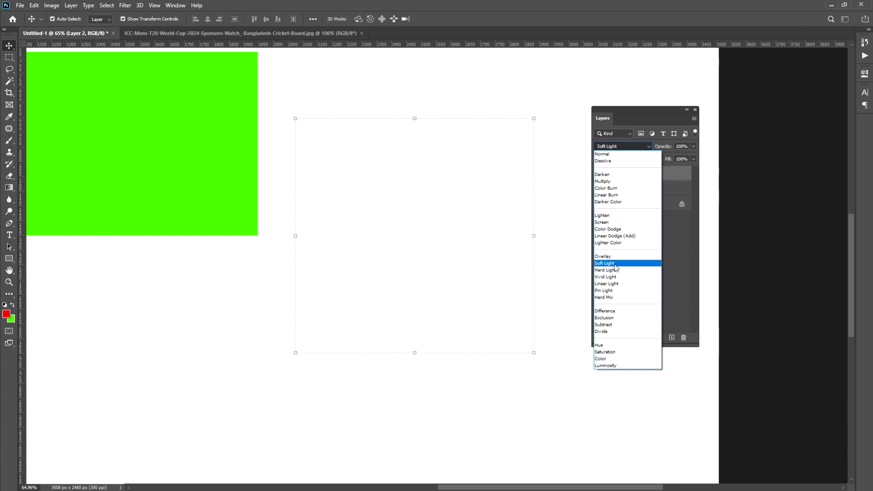
click(608, 271)
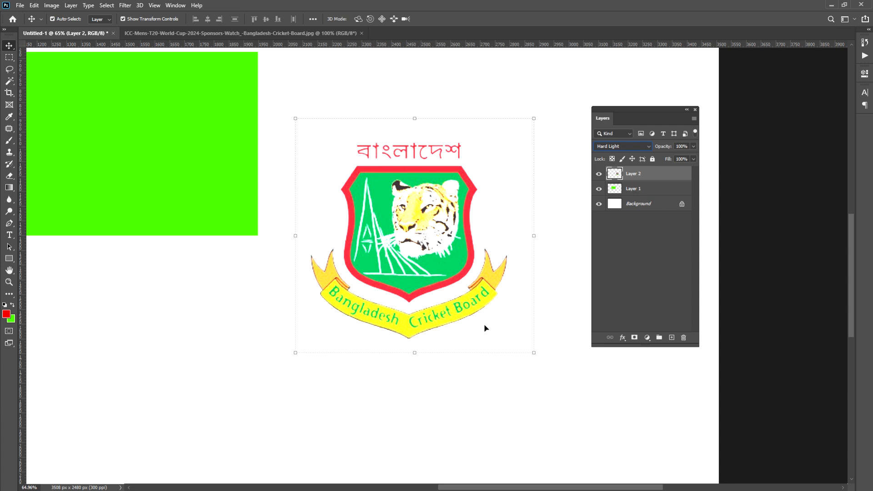
click(496, 371)
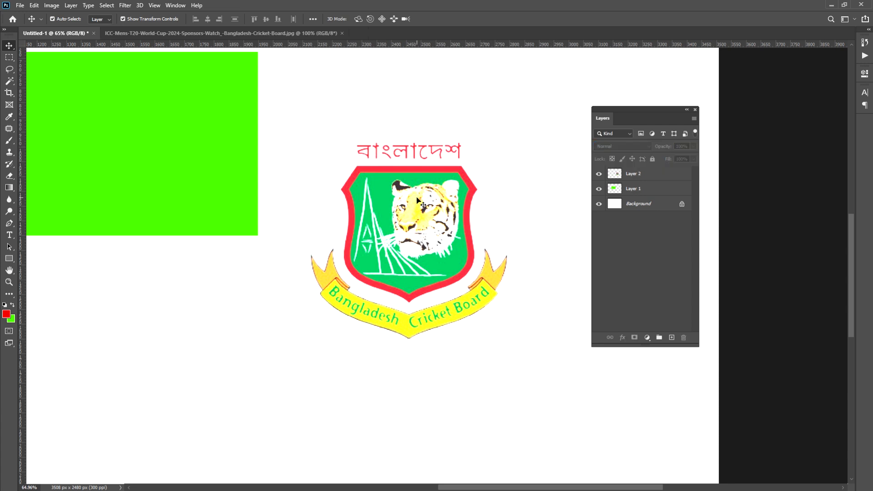
drag(417, 200, 174, 160)
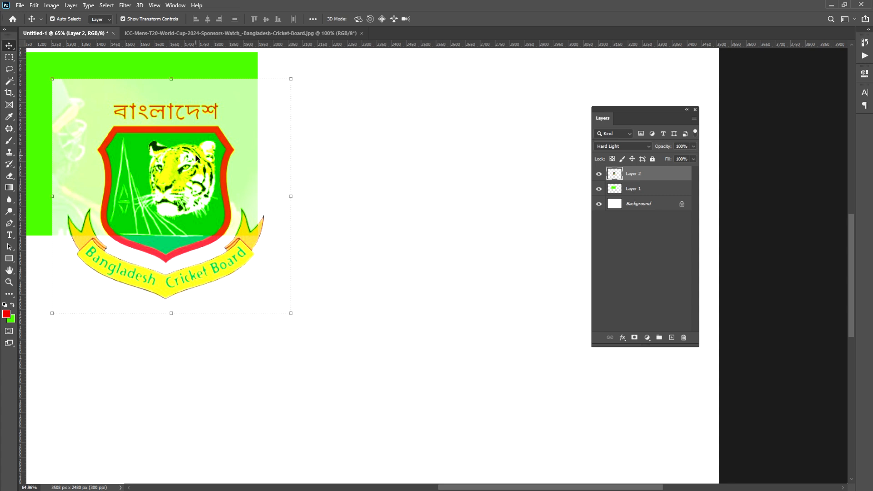
drag(196, 158, 439, 219)
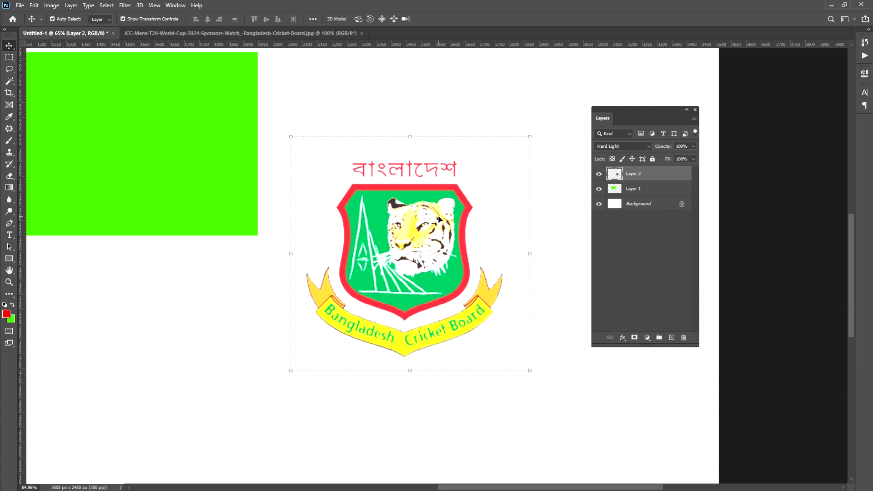
Set Layer 2's blend mode to Normal and its opacity to 50%
click(629, 148)
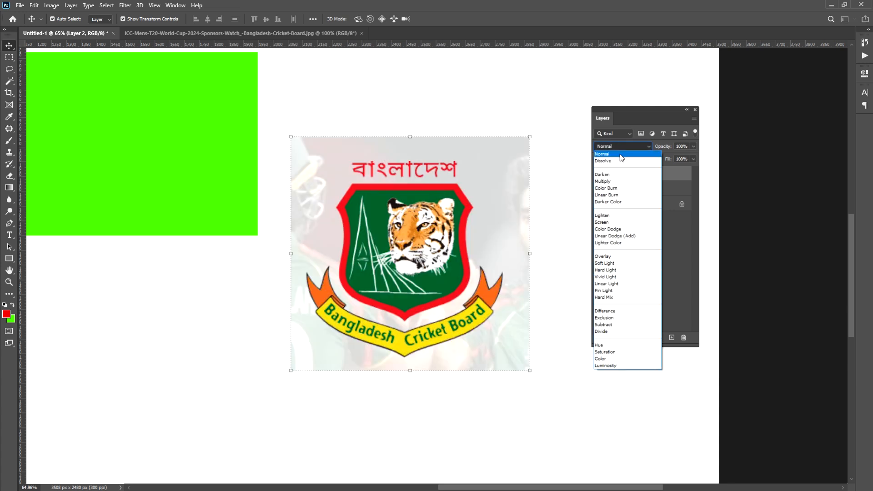
click(630, 148)
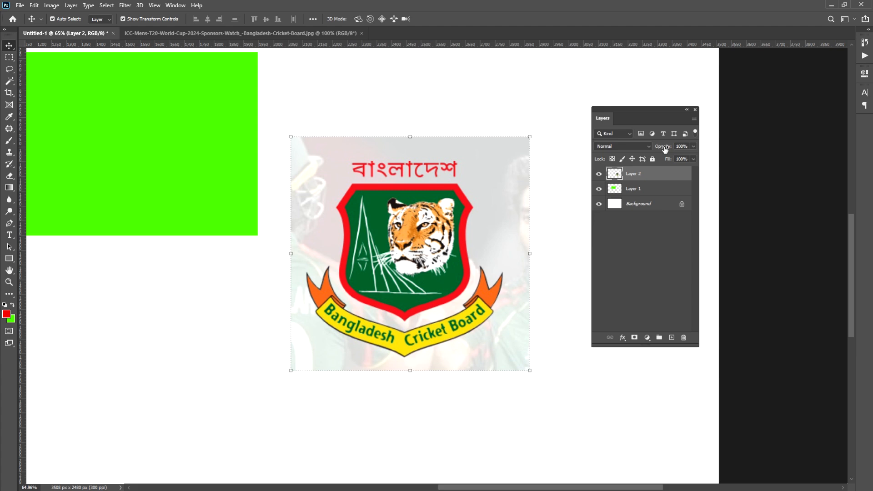
mouse_move(665, 148)
mouse_down()
mouse_move(626, 148)
mouse_move(662, 147)
mouse_up()
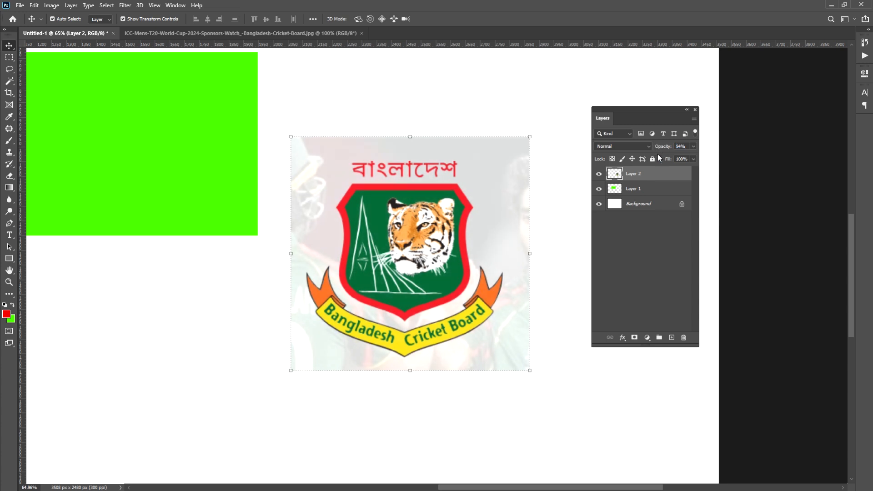
click(685, 148)
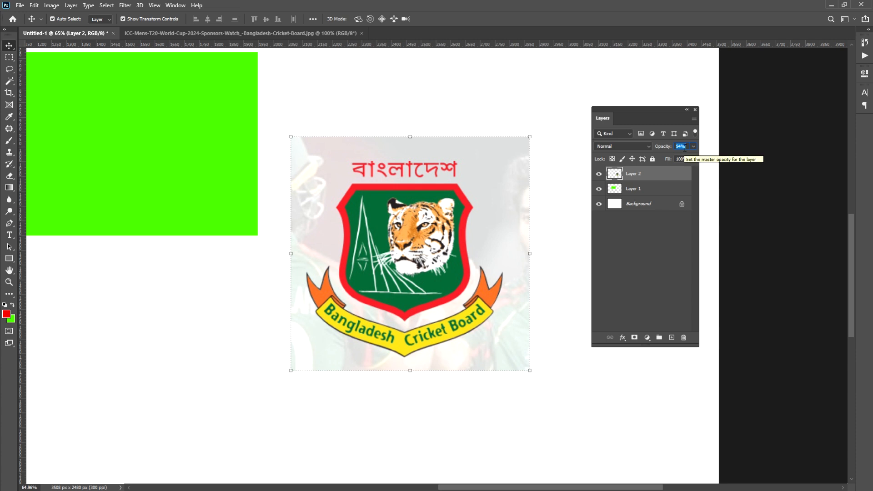
text(50)
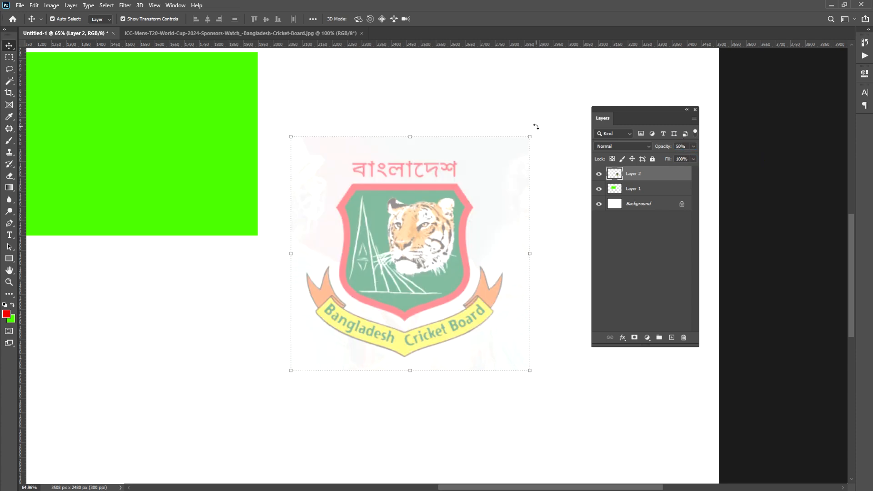
Vary Layer 2's opacity through 100%, 30% and 76%, finishing at 100%
click(693, 146)
drag(670, 157, 695, 157)
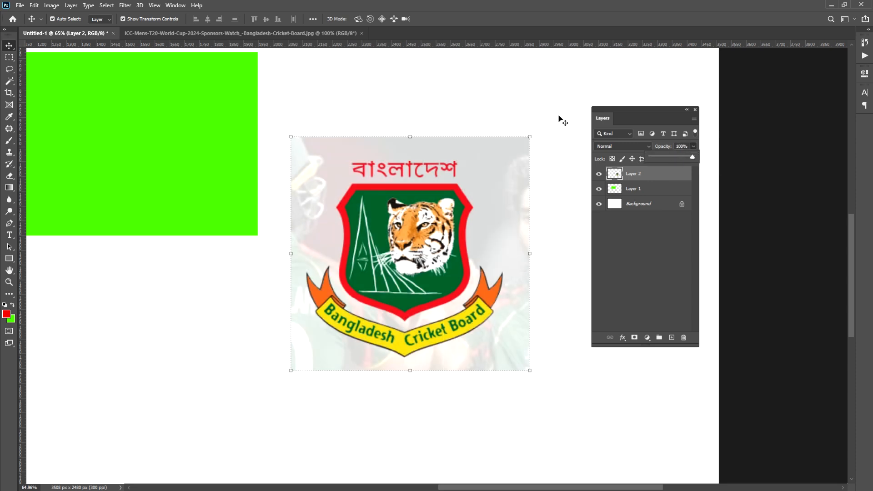
click(694, 146)
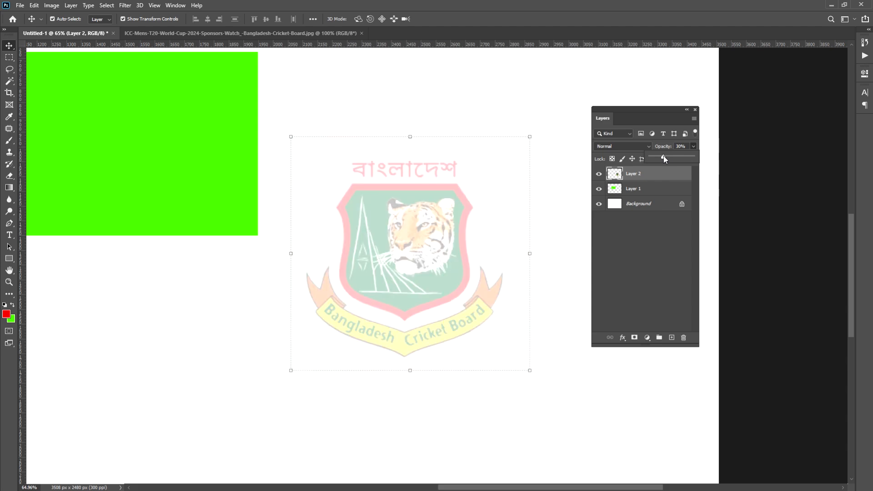
drag(663, 155, 683, 156)
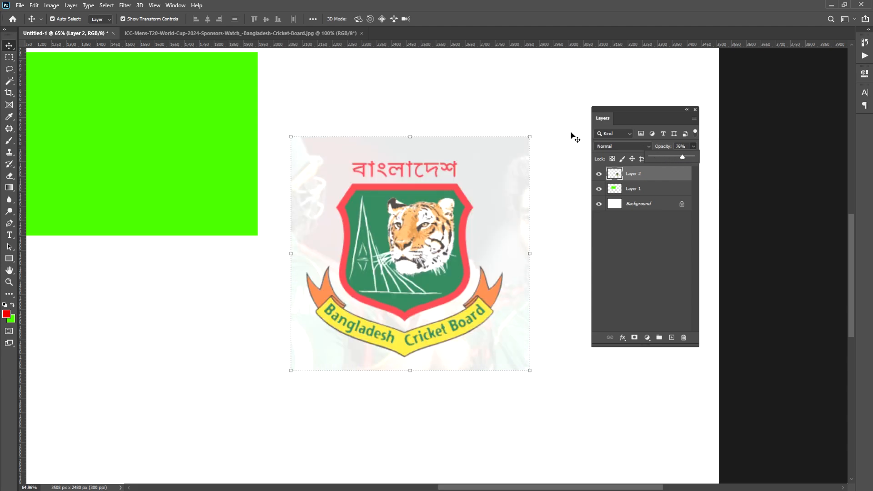
drag(684, 158, 725, 159)
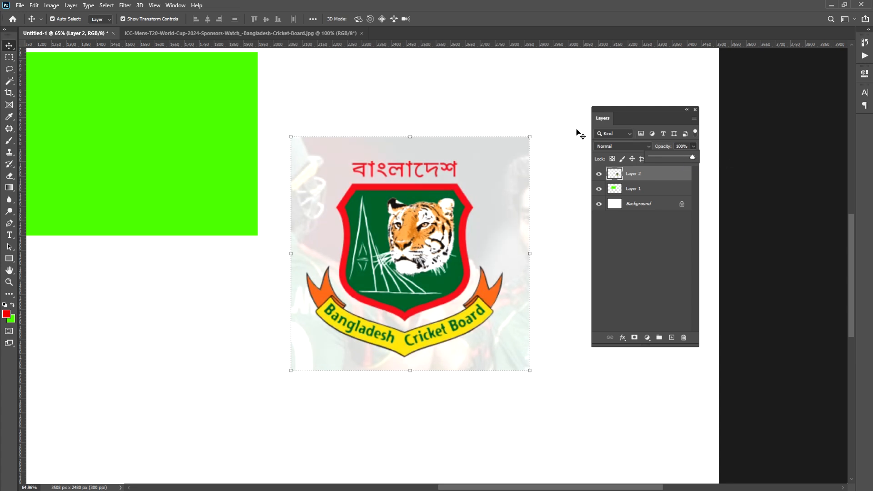
Delete Layer 2 and undo the deletion to restore the logo layer
click(555, 156)
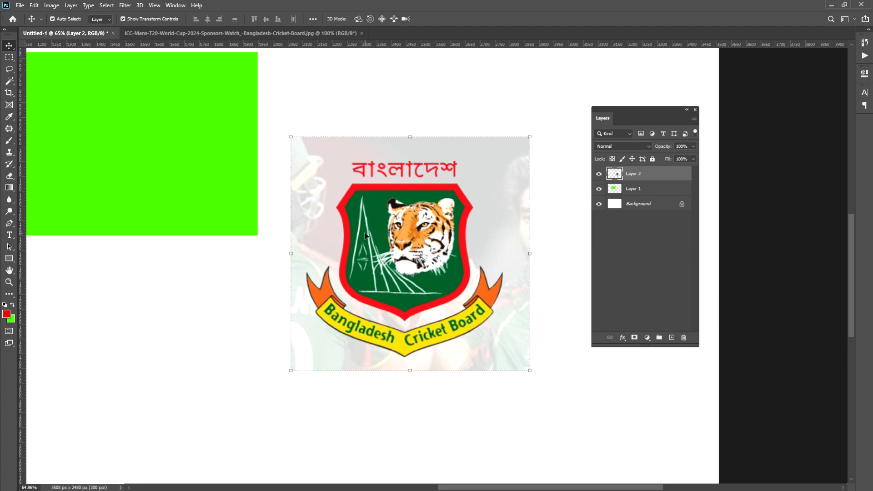
click(684, 338)
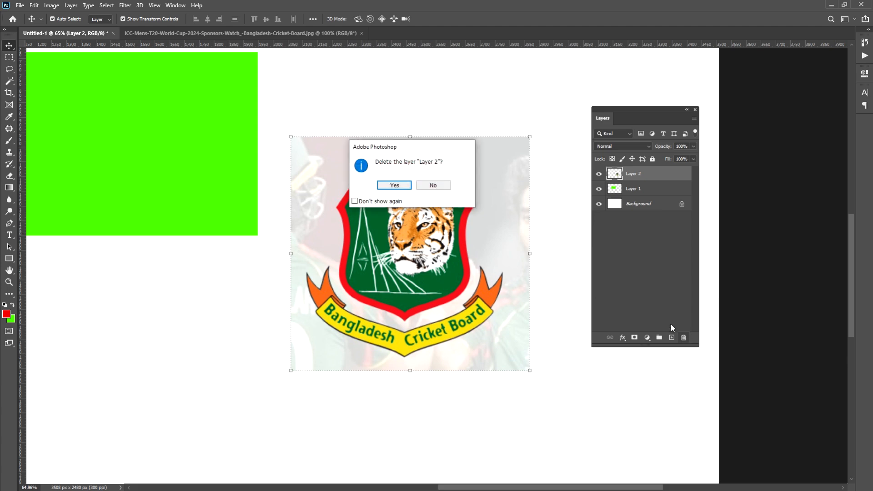
click(396, 185)
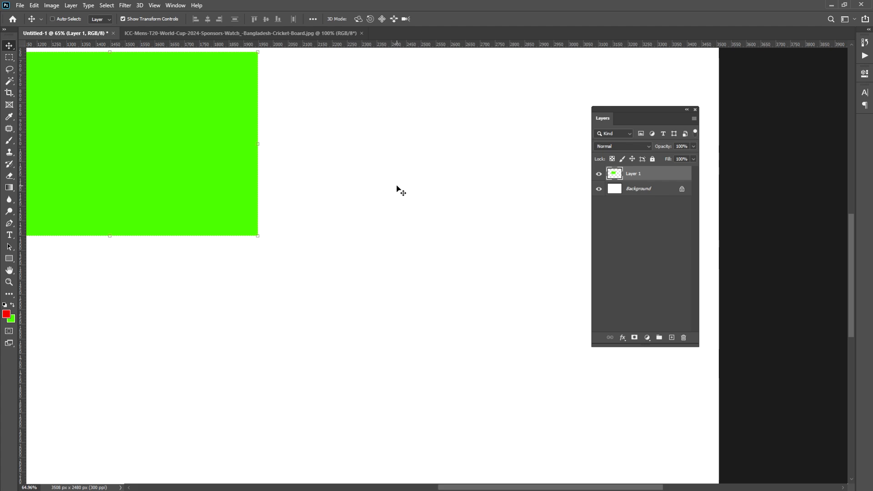
key(ctrl+v)
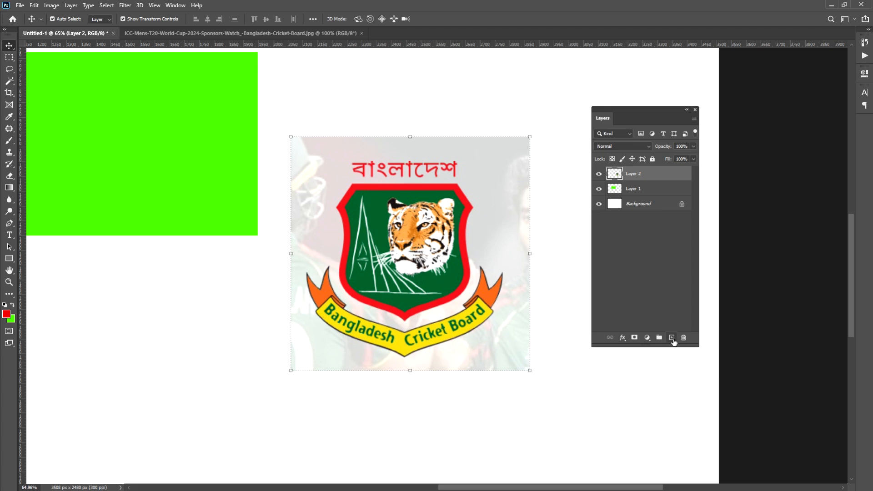
Add two empty layers at the top of the stack and move the logo on Layer 2 slightly upward
click(672, 337)
click(672, 337)
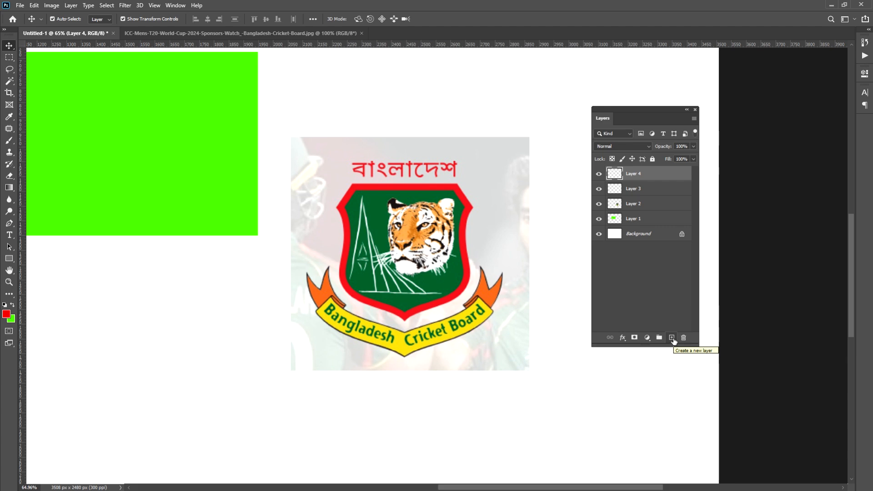
drag(432, 234, 428, 214)
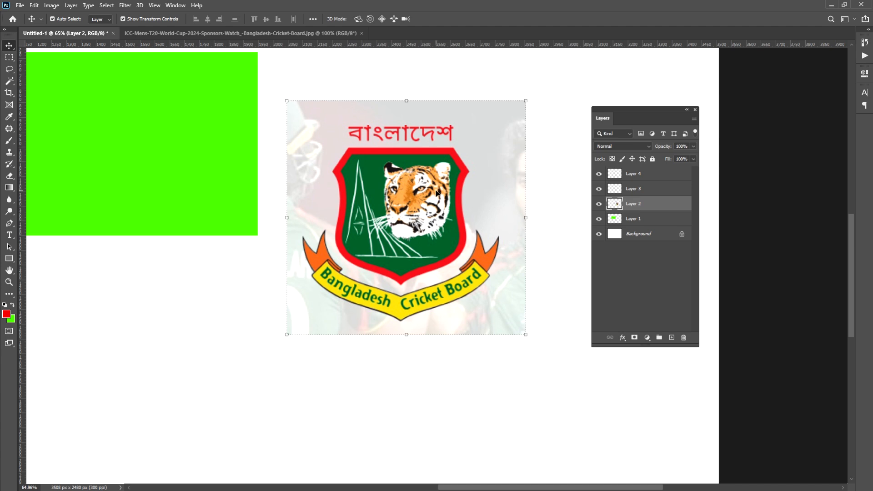
Paste the logo area from the cricket image into Untitled-1 as a new layer and move it below the green rectangle
click(257, 34)
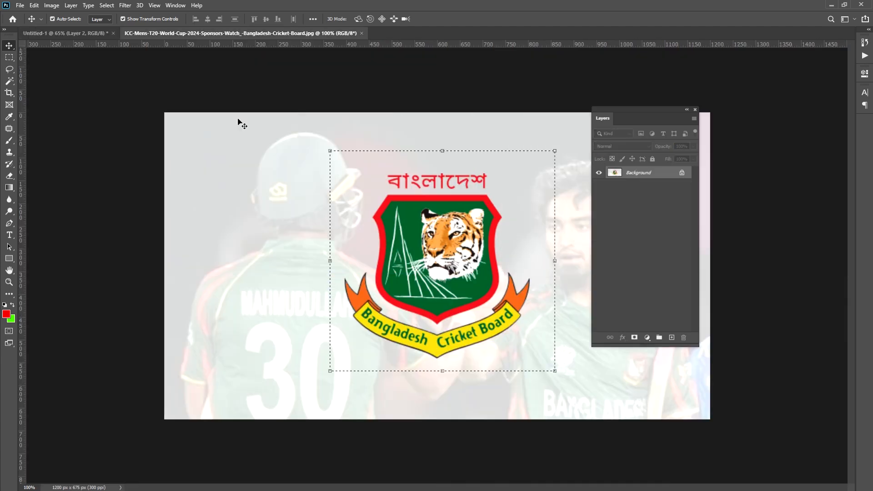
click(92, 33)
key(ctrl+v)
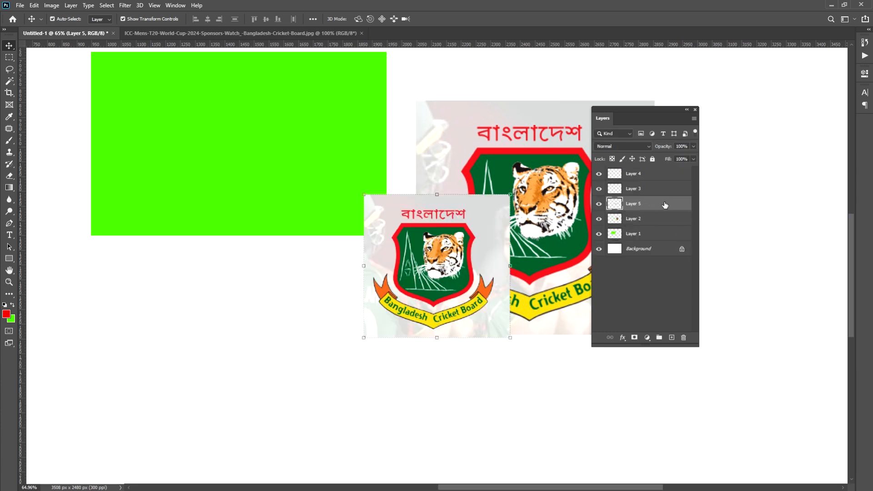
drag(446, 277, 293, 352)
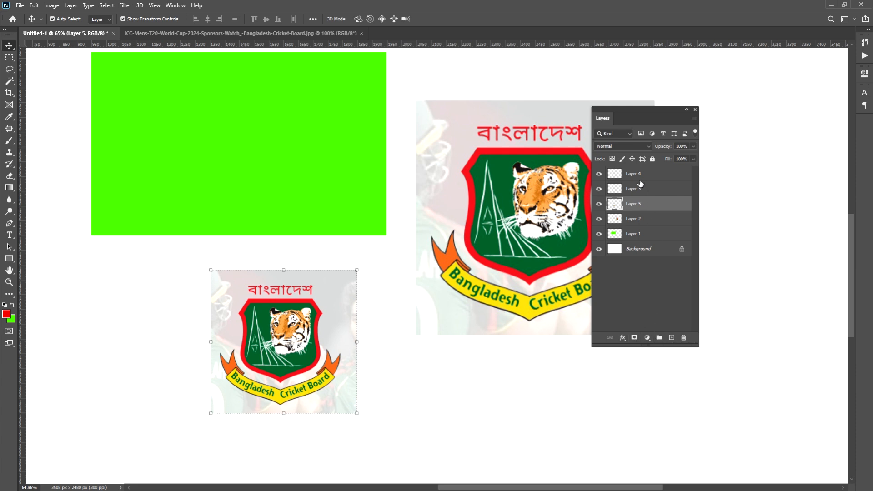
Add nine empty layers above Layer 5, and lengthen the Layers panel and move it clear of the large logo
click(671, 338)
click(672, 338)
click(672, 338)
click(672, 338)
click(671, 338)
click(671, 338)
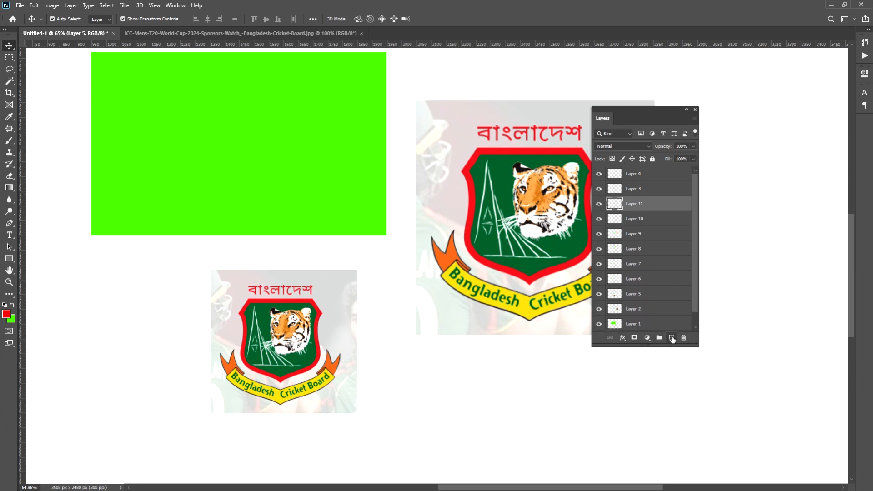
click(672, 338)
click(671, 338)
click(672, 338)
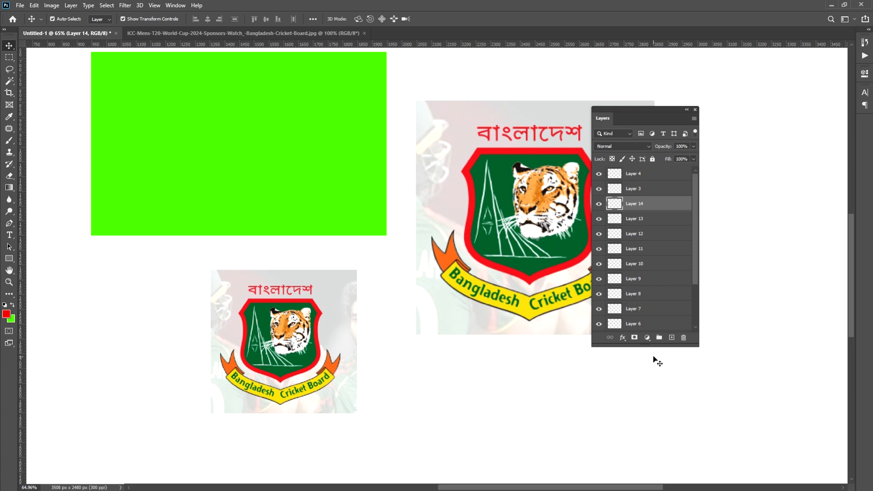
drag(656, 348, 669, 467)
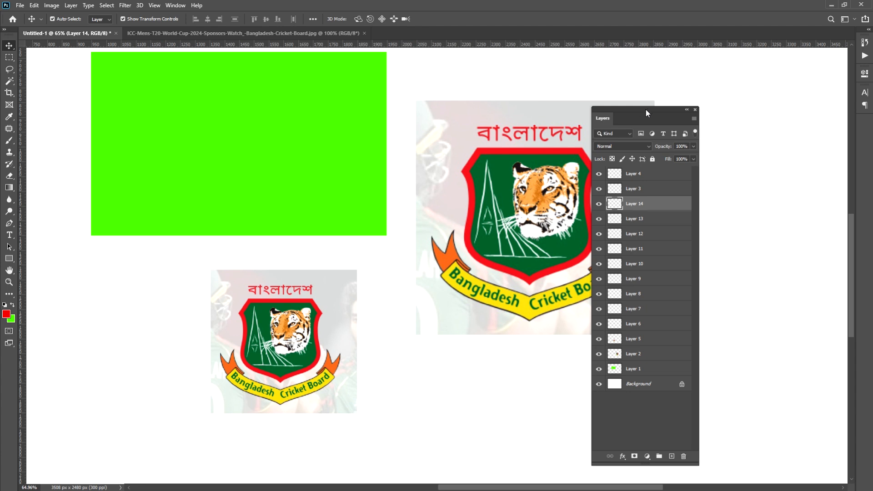
drag(646, 109, 730, 76)
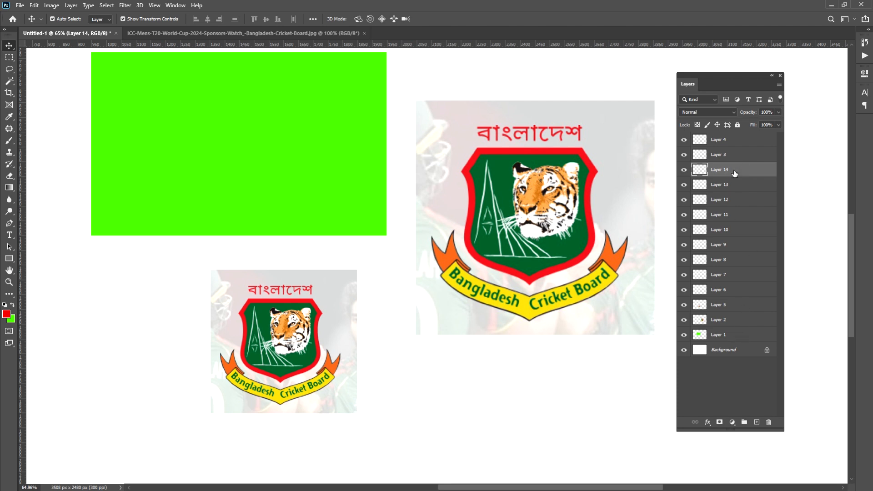
Group Layers 14, 11, 7 and 2, and rename the group g 1
ctrl+click(738, 216)
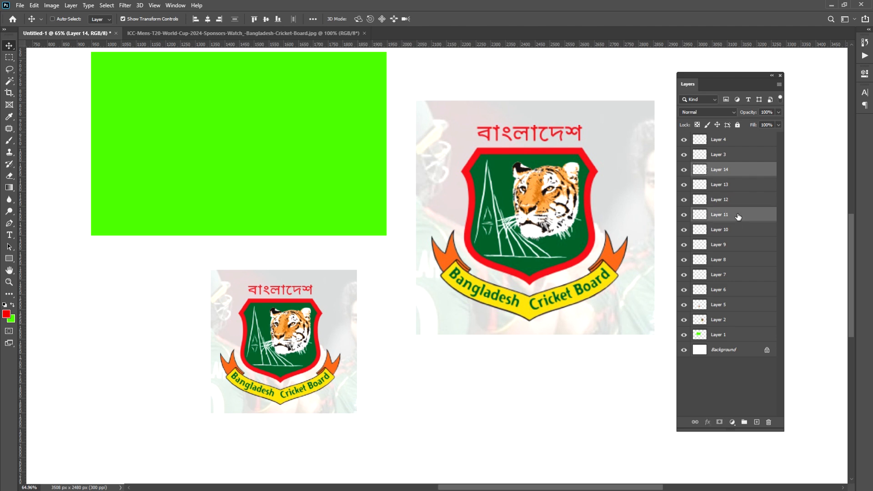
ctrl+click(751, 276)
ctrl+click(746, 320)
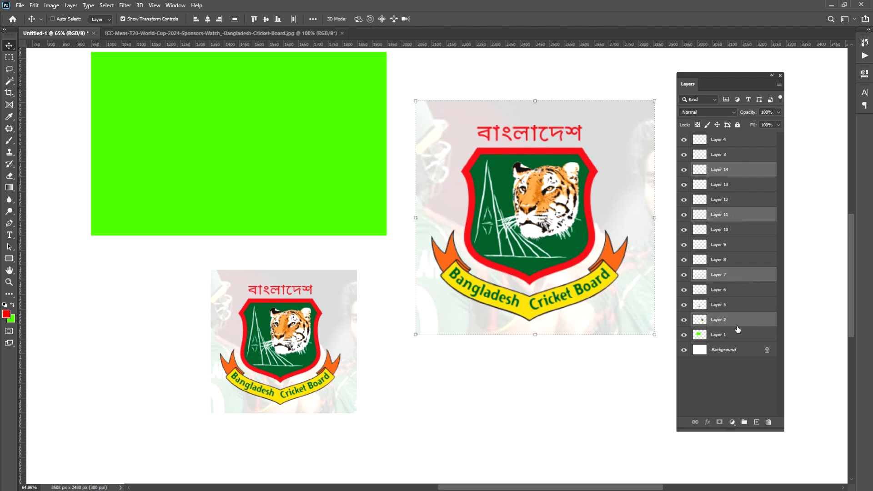
click(745, 423)
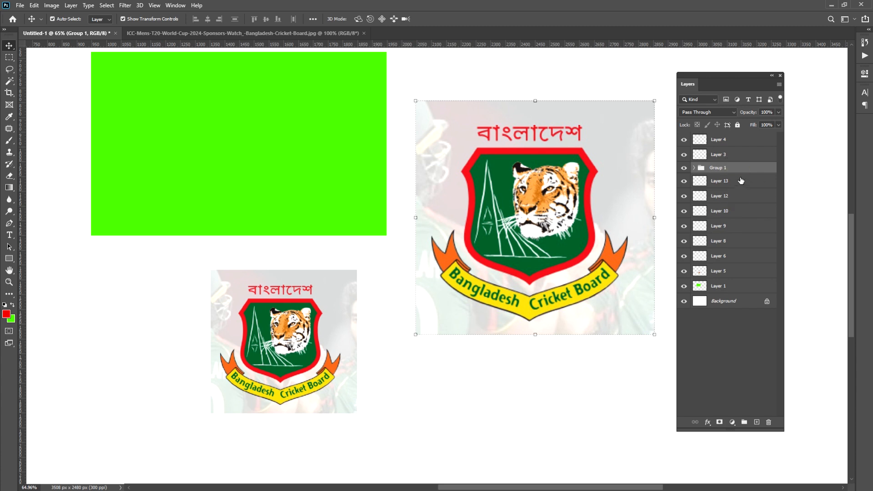
double_click(719, 168)
text(g 1)
key(Return)
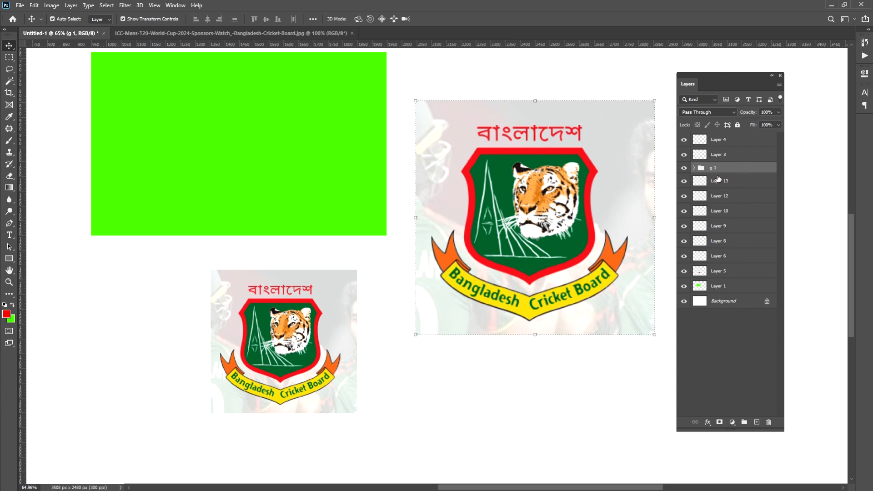
Group all layers from Layer 13 down to Layer 1, and expand the new group to show its contents
click(737, 184)
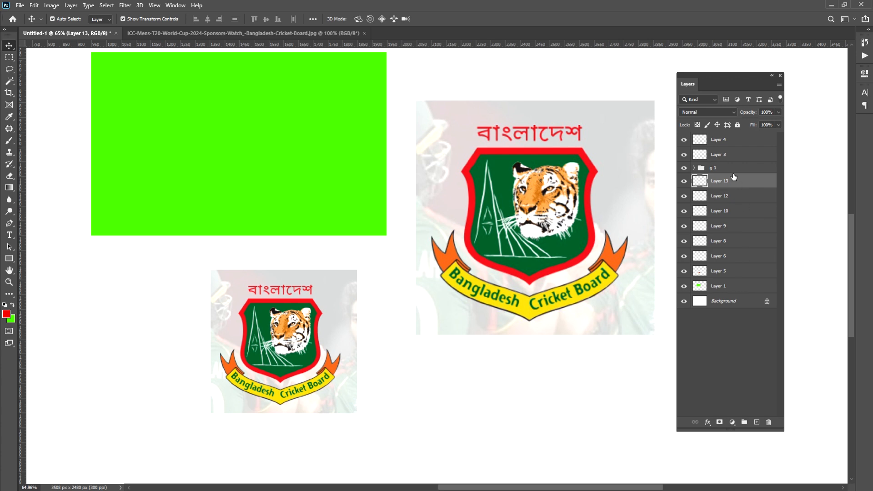
shift+click(737, 290)
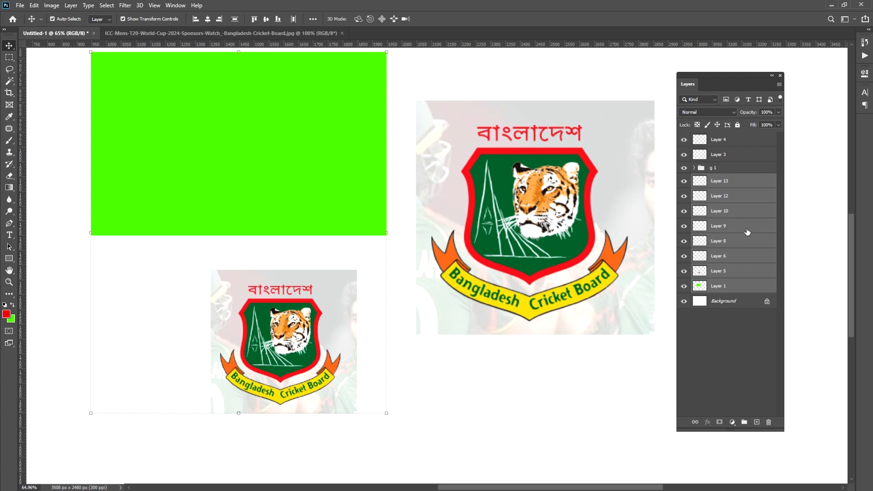
drag(738, 246, 744, 423)
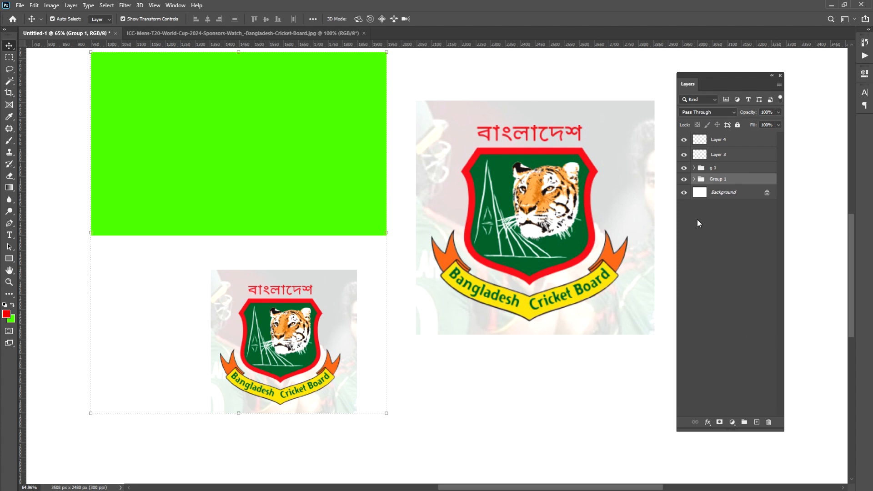
click(695, 179)
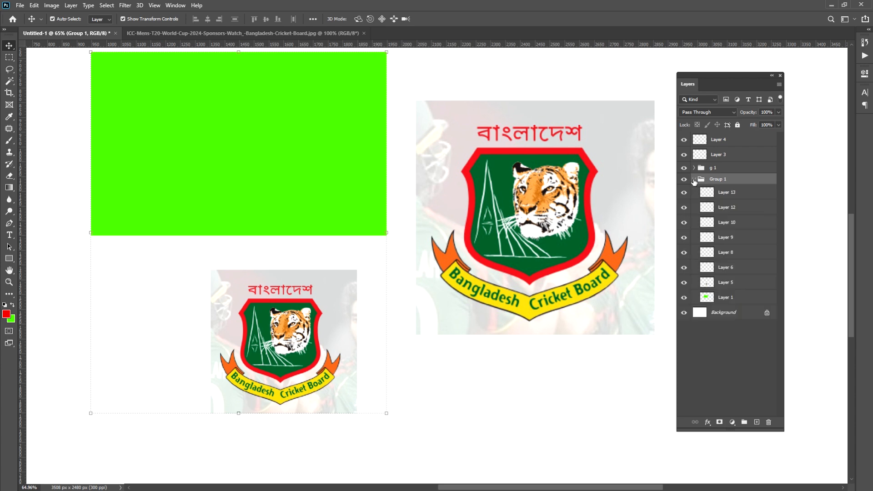
click(694, 180)
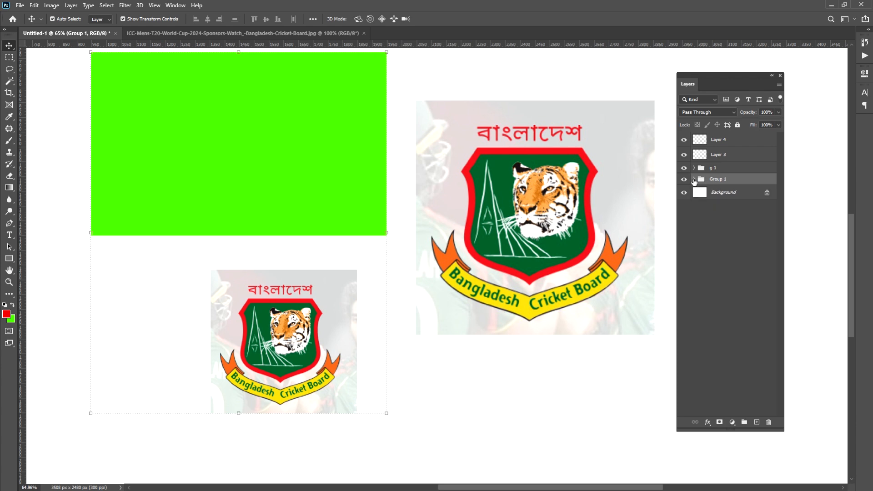
click(694, 179)
click(694, 180)
click(695, 180)
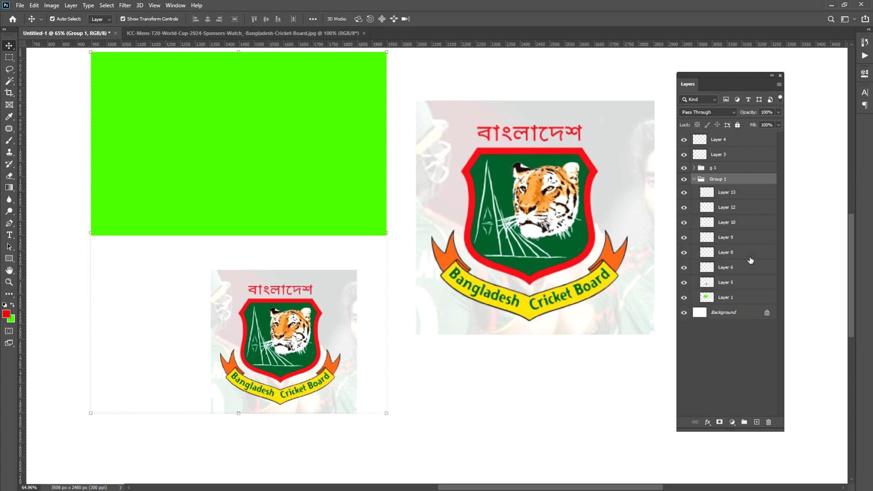
Move Layer 13 out of Group 1 to the top of the stack, and Layer 12 out to just above the Background
click(738, 194)
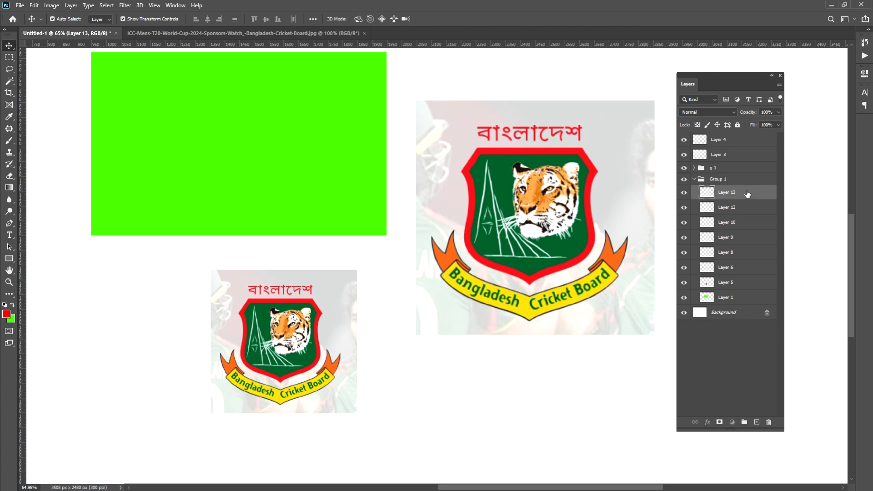
drag(748, 194, 742, 137)
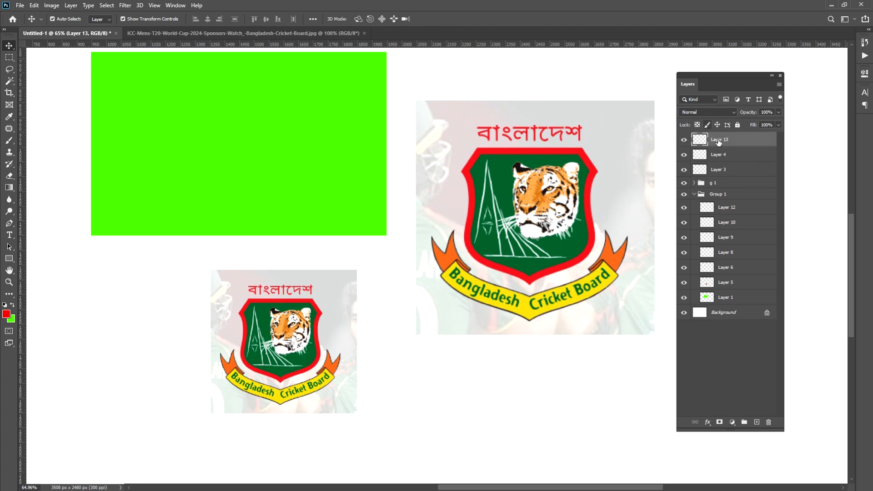
click(751, 209)
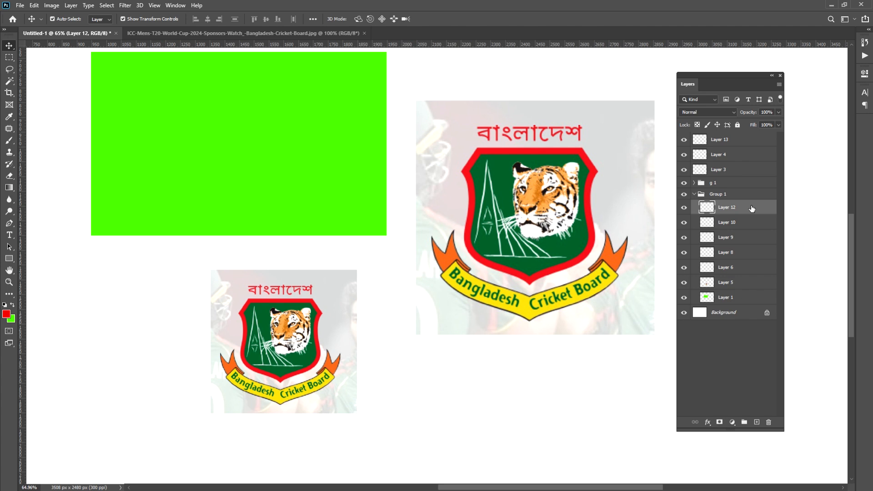
drag(752, 208, 764, 307)
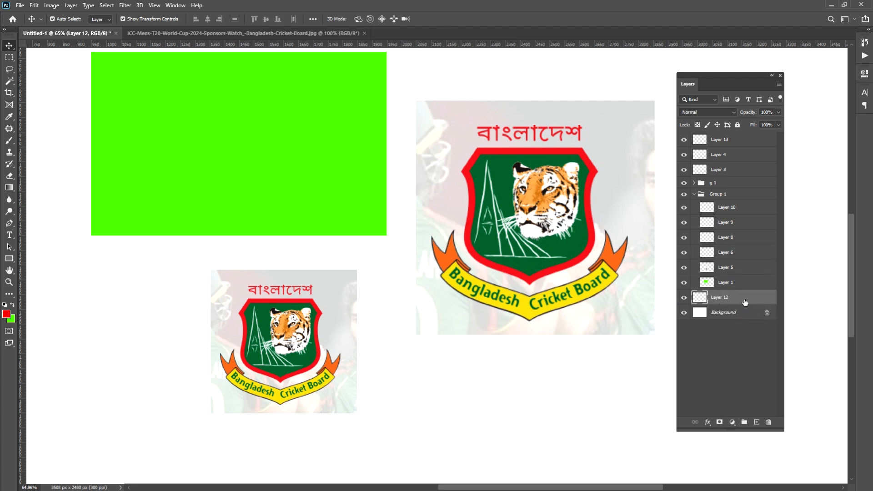
Move Layer 12 just above group g 1, and move Layer 13 into Group 1 below Layer 9 and back out above Layer 12
drag(745, 303, 717, 185)
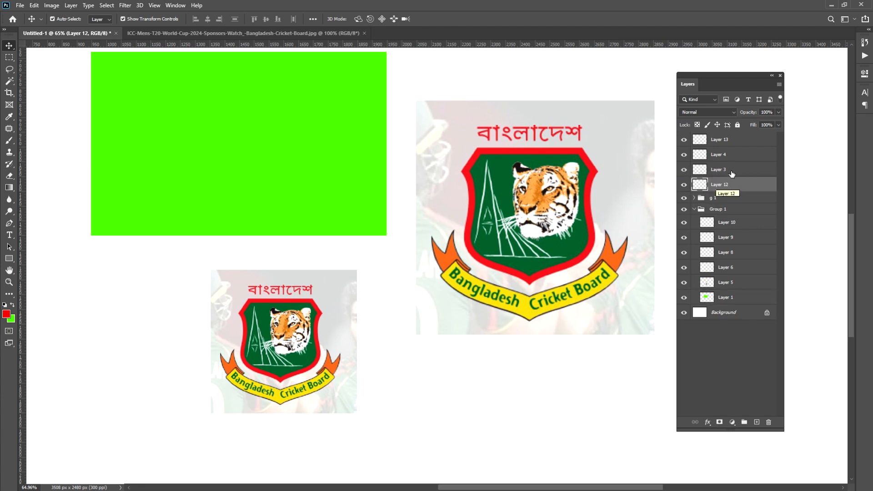
drag(718, 141, 744, 253)
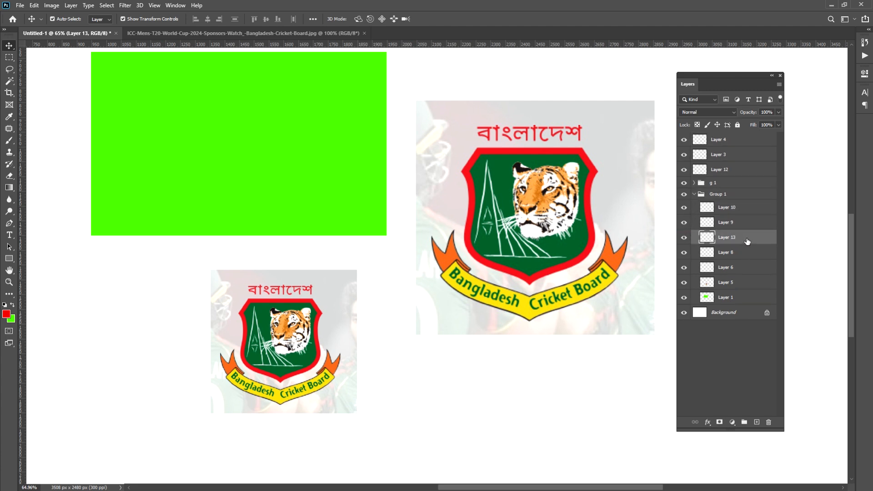
drag(748, 241, 744, 166)
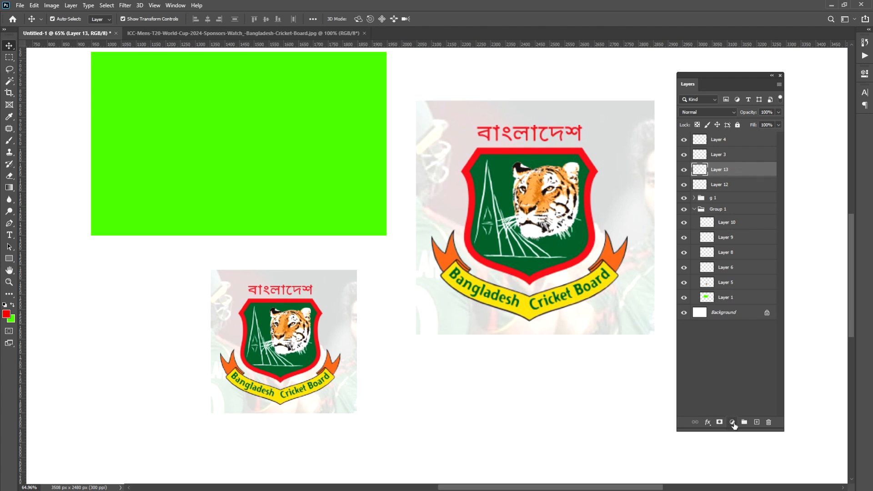
Examine the available fill and adjustment layer types and compare them with the image adjustment commands
click(733, 423)
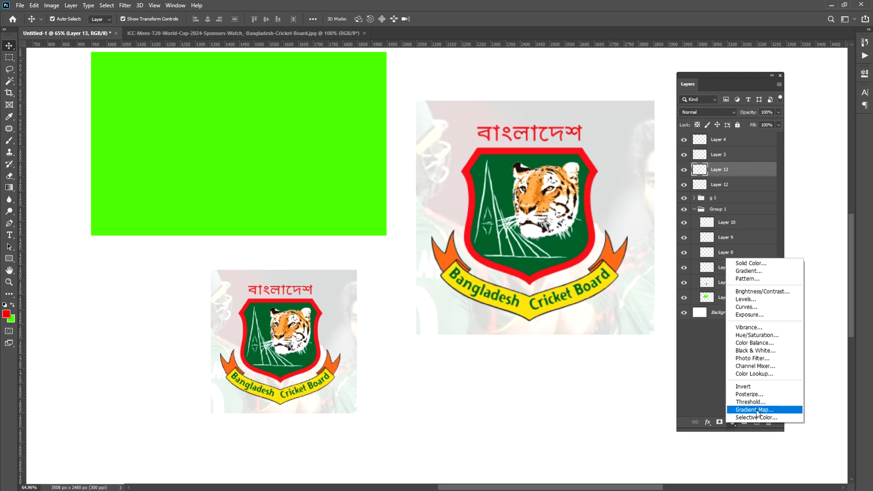
click(742, 445)
click(733, 423)
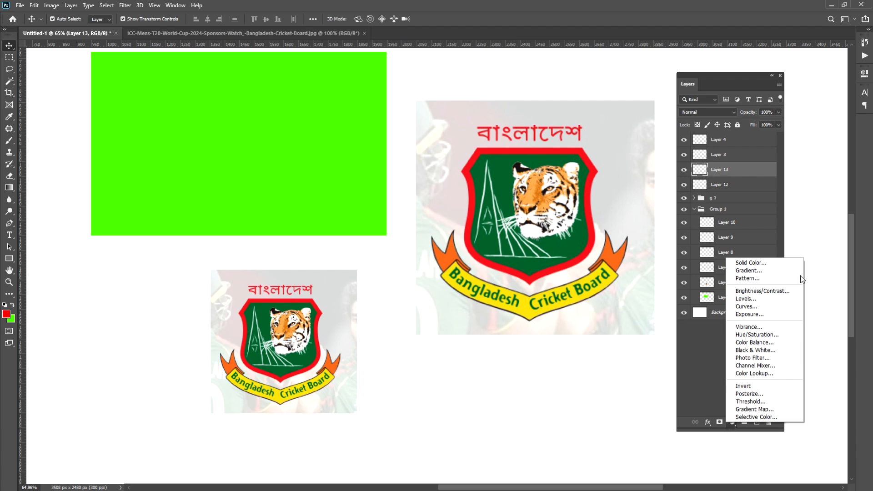
click(732, 444)
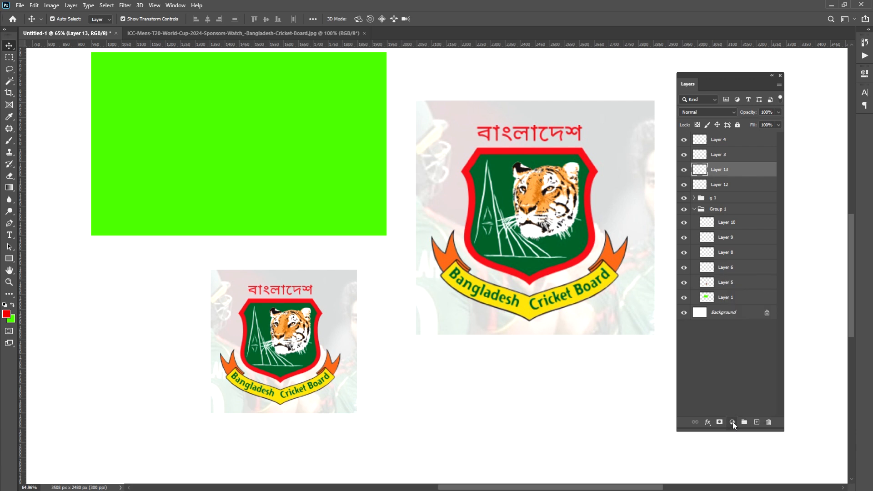
click(732, 422)
click(575, 401)
click(52, 6)
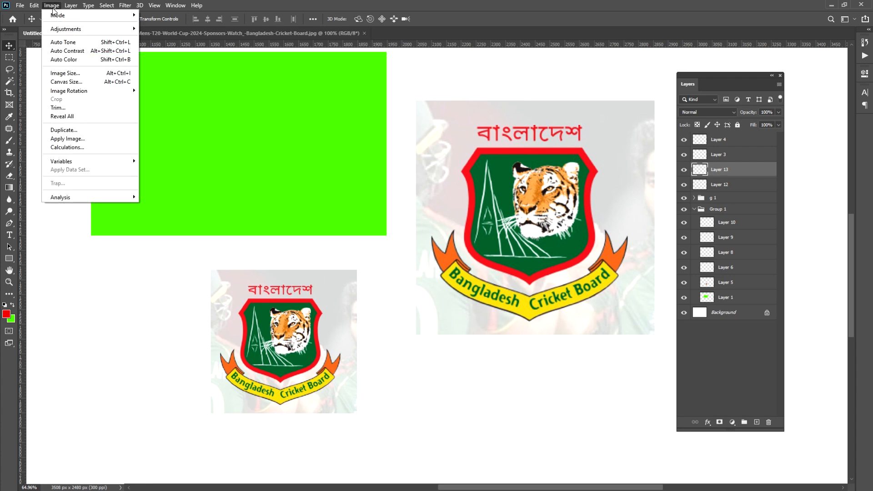
mouse_move(69, 28)
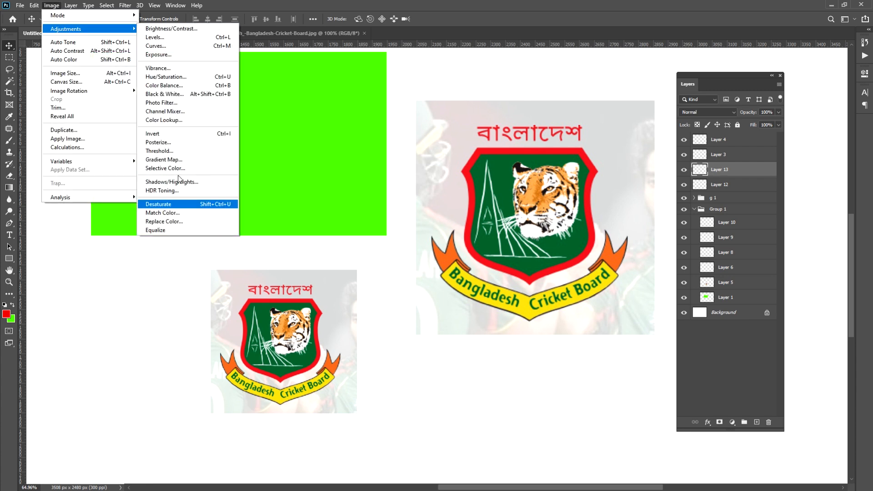
Examine the list of layer styles available for Layer 13 and deselect all layers without applying one
click(173, 281)
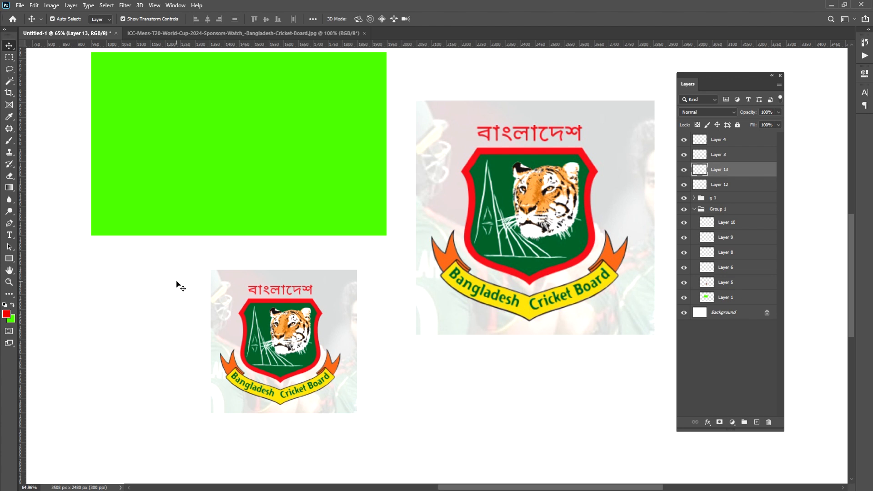
click(706, 423)
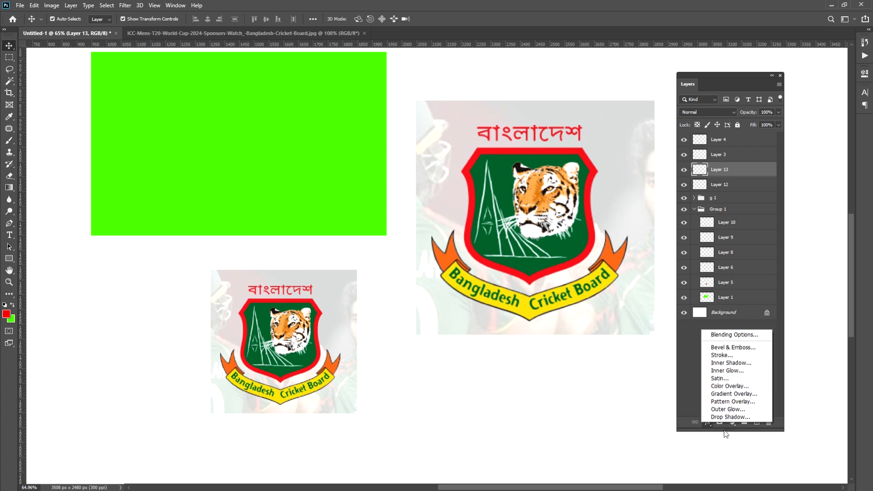
click(725, 446)
click(735, 370)
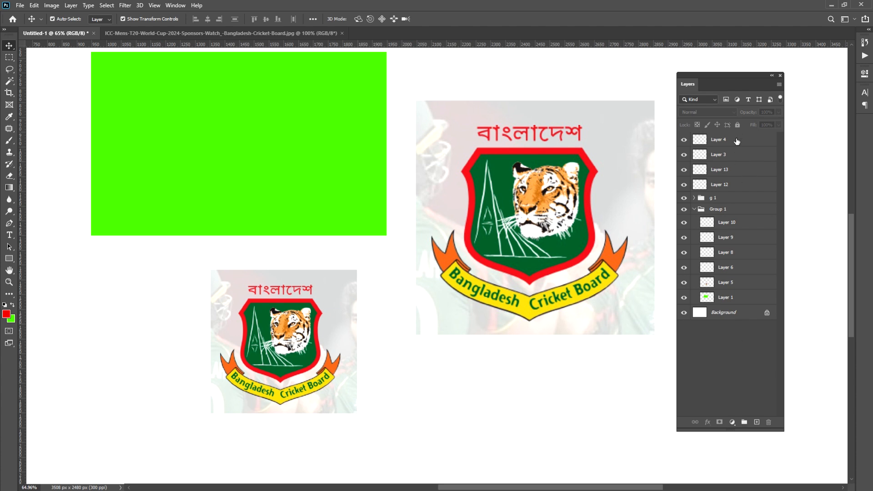
Move the large cricket board logo on Layer 2 over the green rectangle and back to slightly below its original place
click(731, 298)
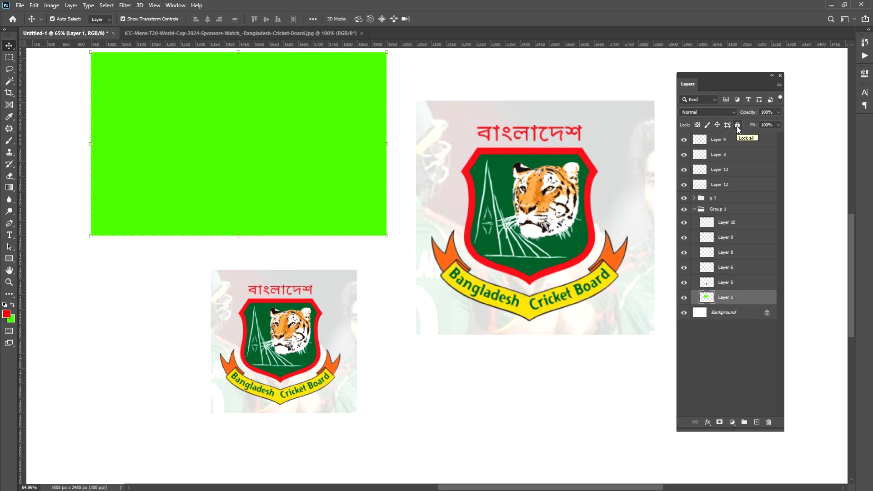
click(565, 184)
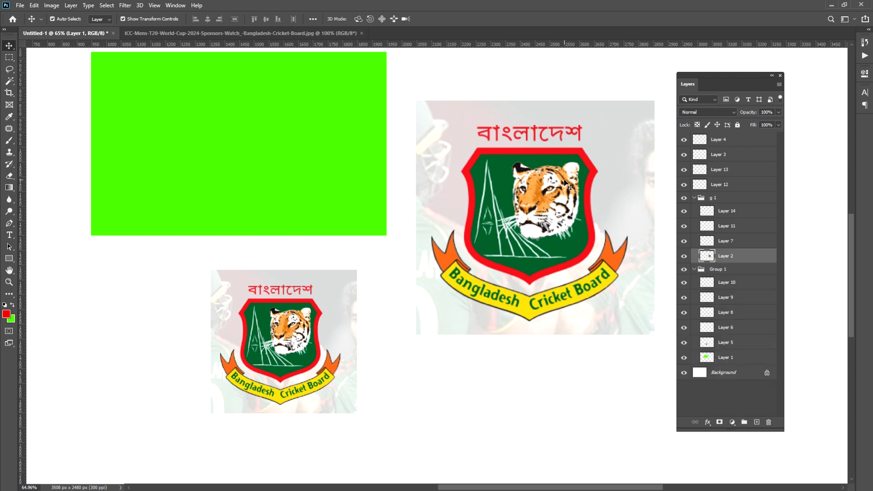
drag(534, 176, 294, 150)
drag(378, 199, 542, 183)
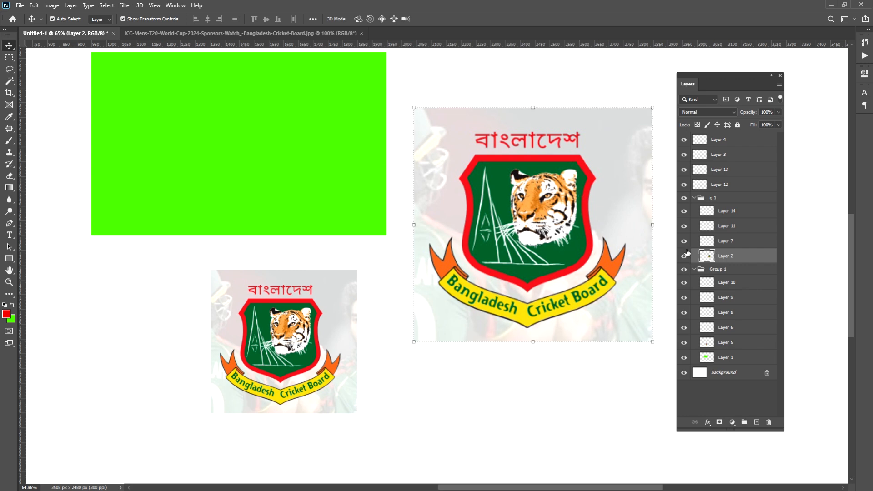
Fully lock Layer 2, try to move its logo on the canvas, and unlock the layer again
click(738, 125)
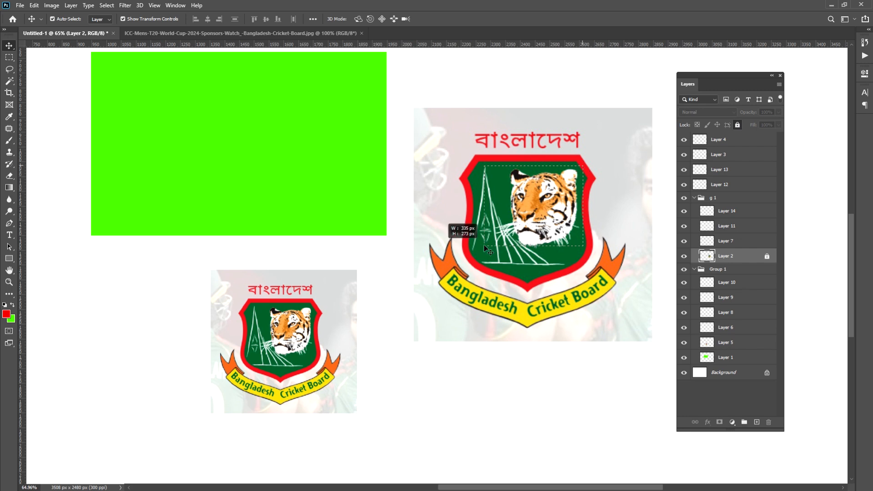
click(477, 308)
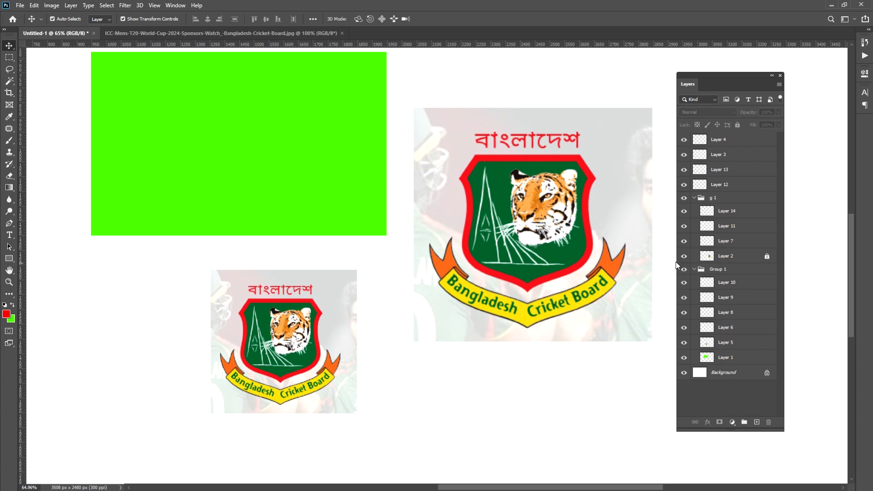
click(736, 257)
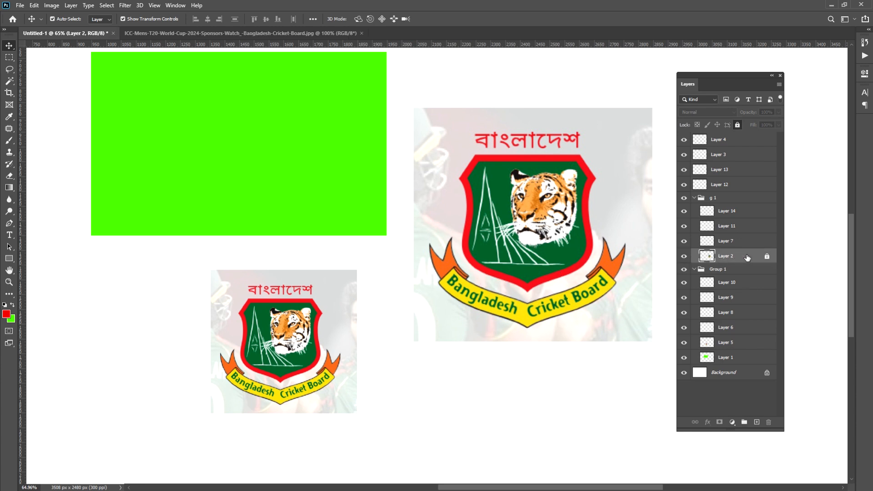
click(738, 125)
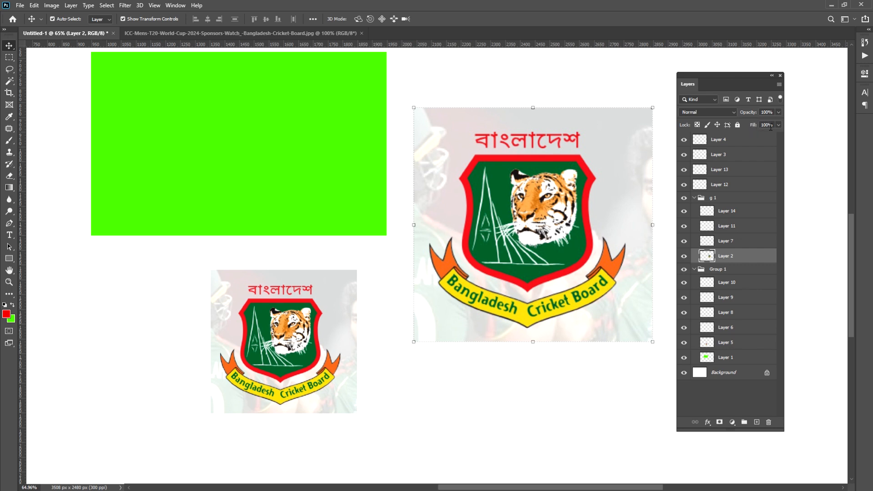
Lower the fill of the large logo's Layer 2 to 63% and deselect the layer
click(624, 150)
click(777, 127)
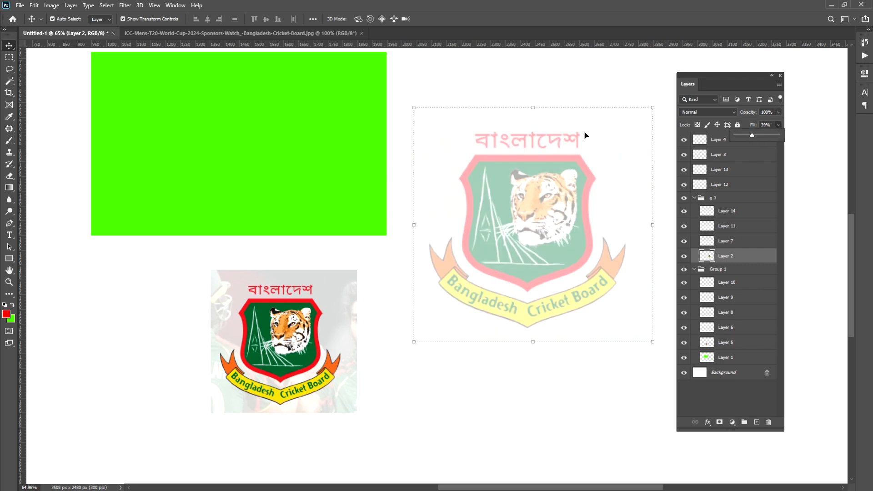
mouse_move(752, 135)
mouse_down()
mouse_move(781, 138)
mouse_move(746, 134)
mouse_move(763, 135)
mouse_up()
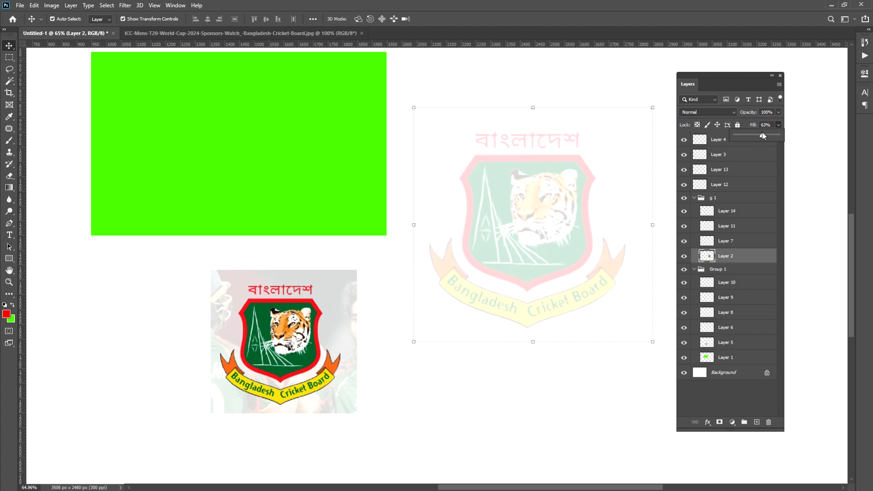
click(819, 237)
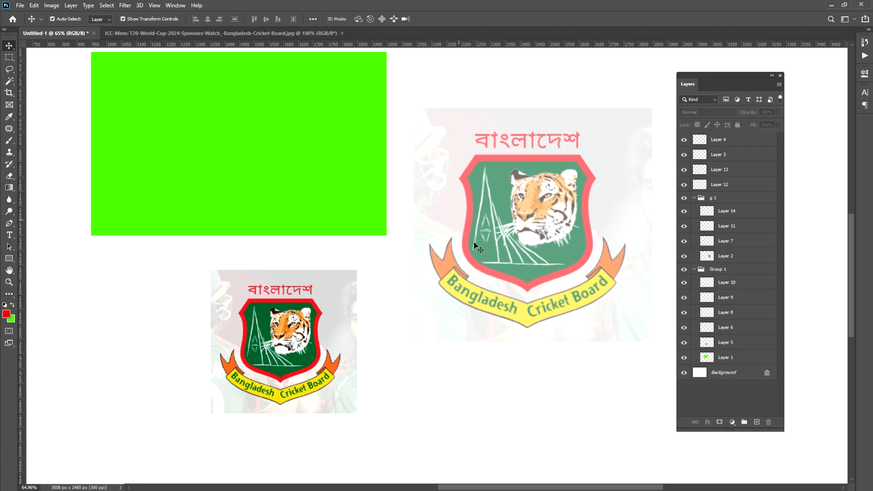